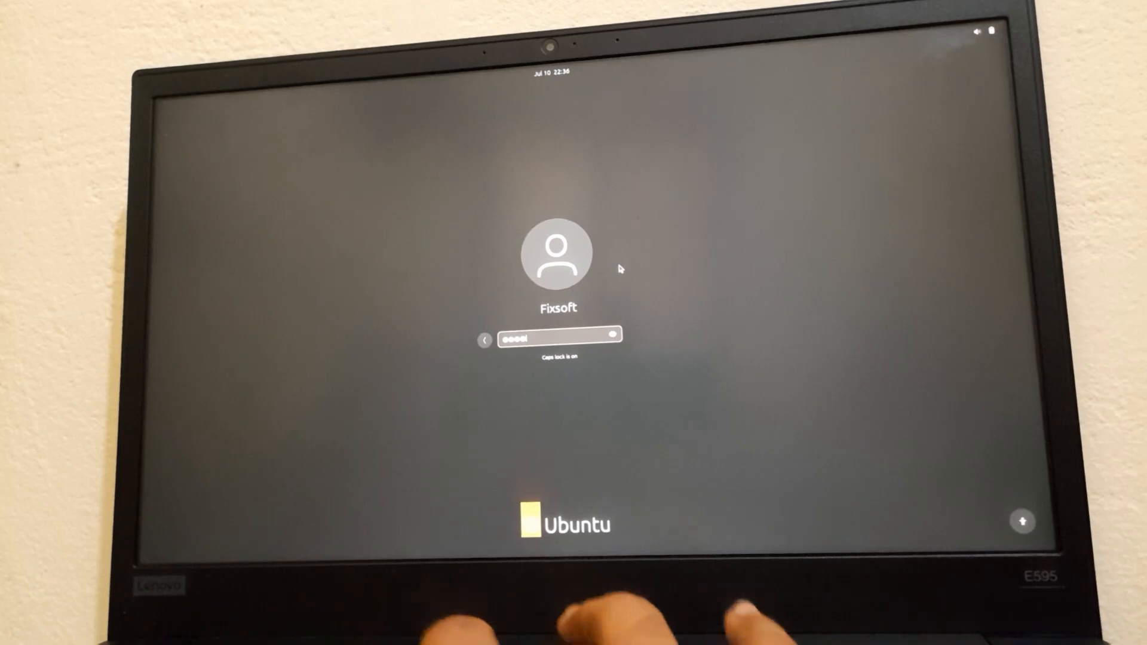
Step: Submit the account password to log in to Ubuntu
key(Return)
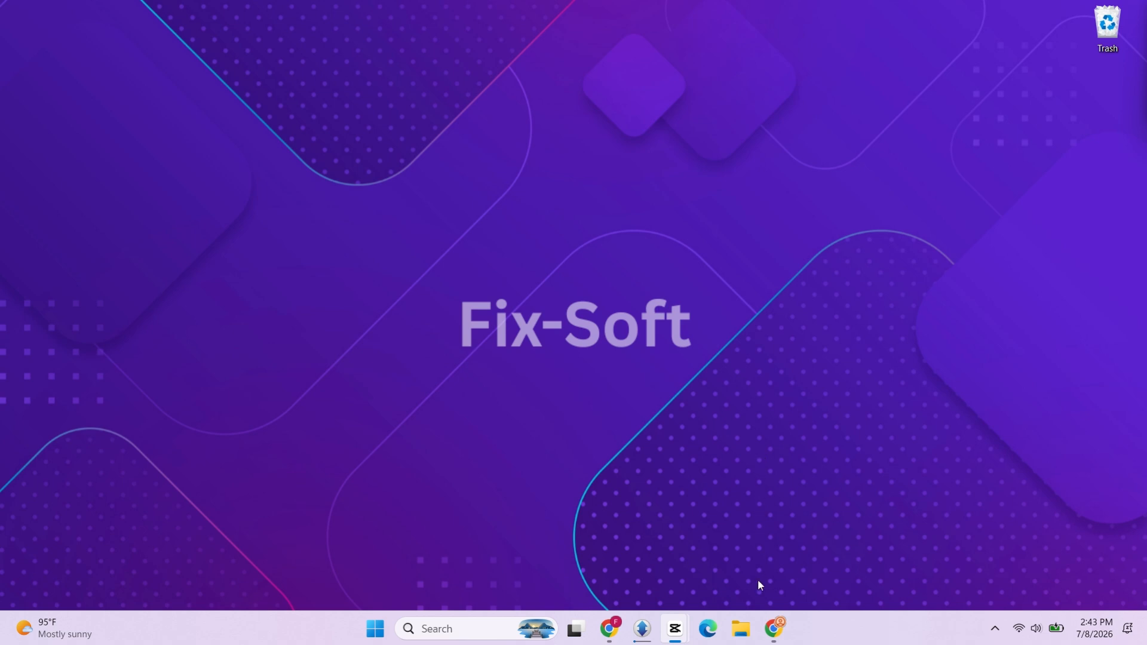
Step: Open Chrome and search Google for "Ununtu"
click(775, 630)
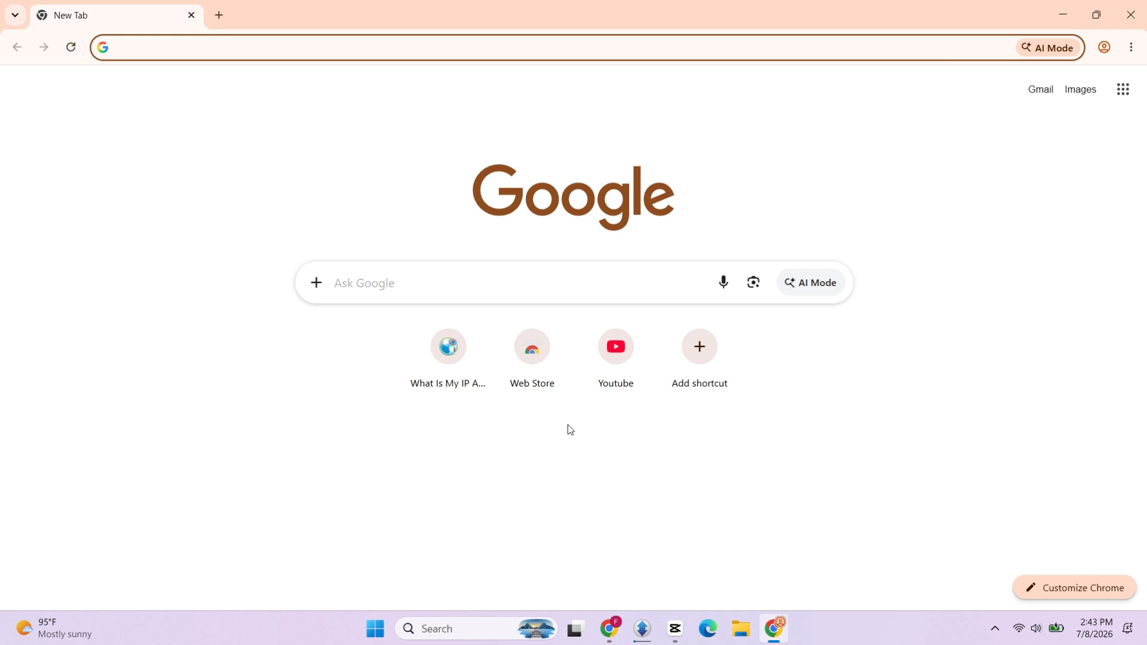
click(475, 293)
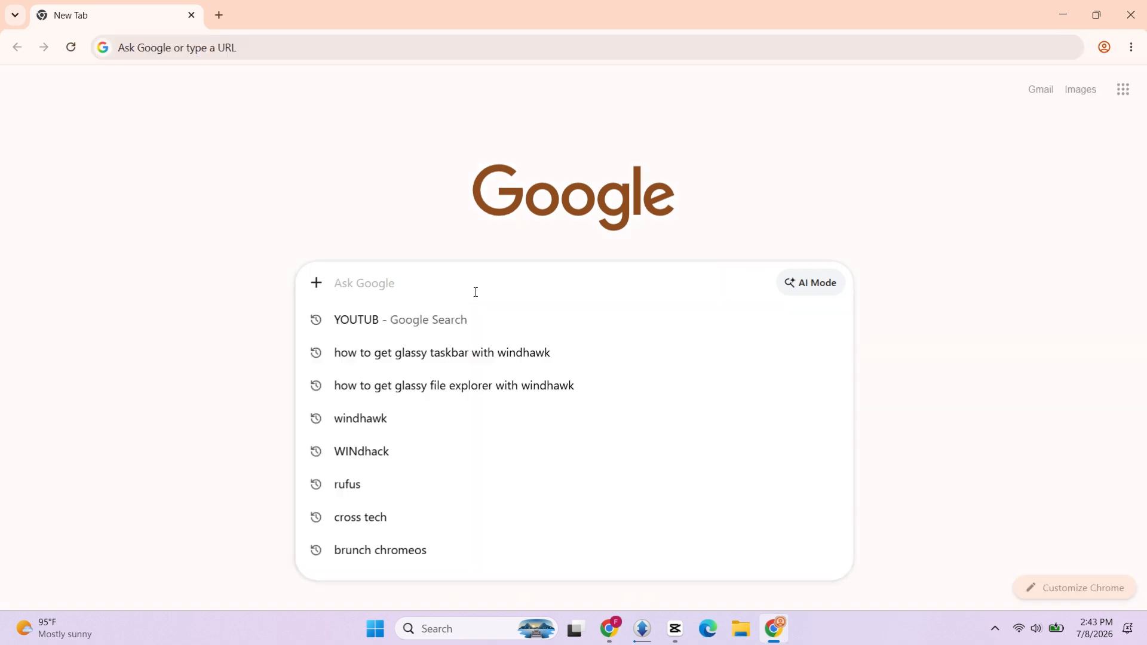
text(Un)
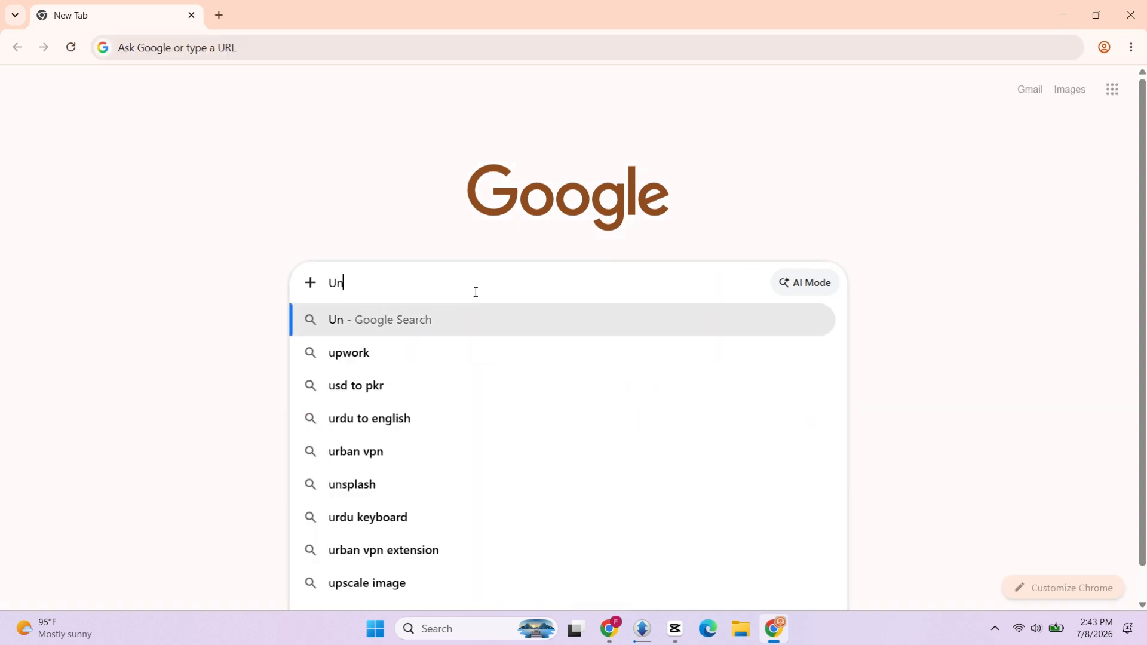
text(untu)
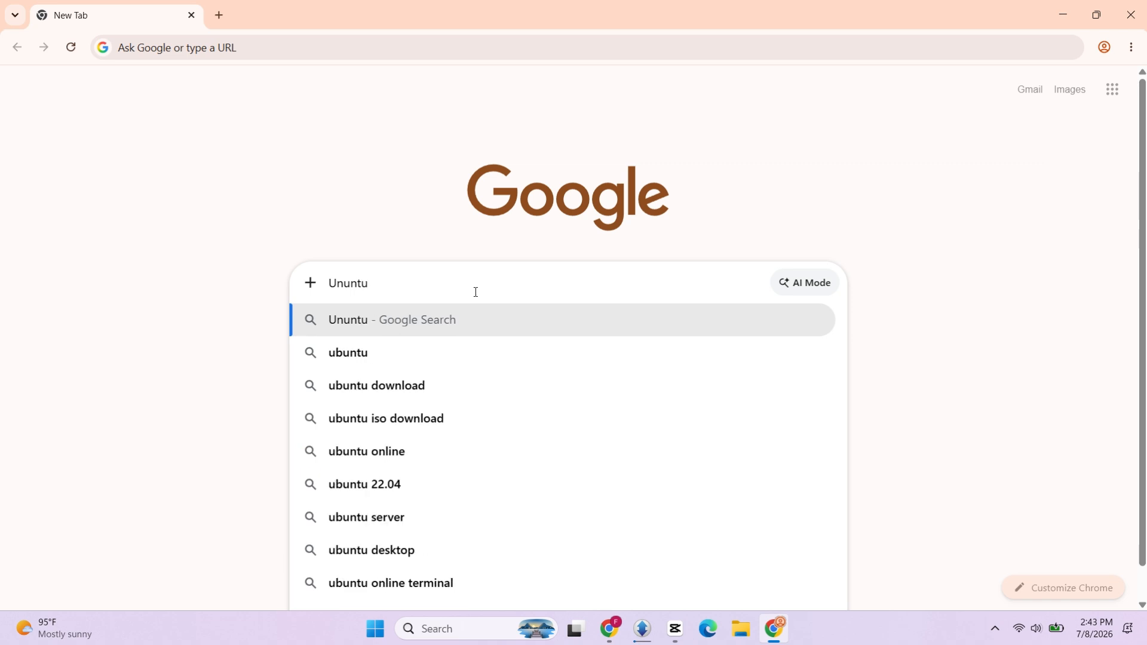
key(Return)
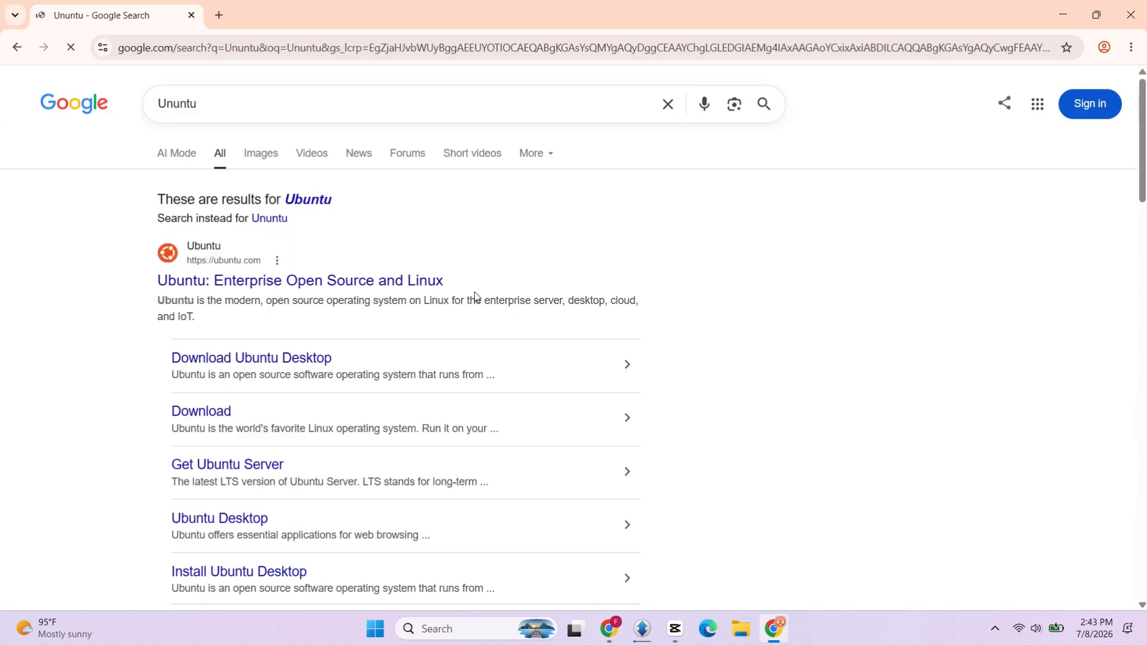
Step: Open the official Ubuntu website from the results and go to its Download Ubuntu Desktop page
click(277, 284)
click(769, 84)
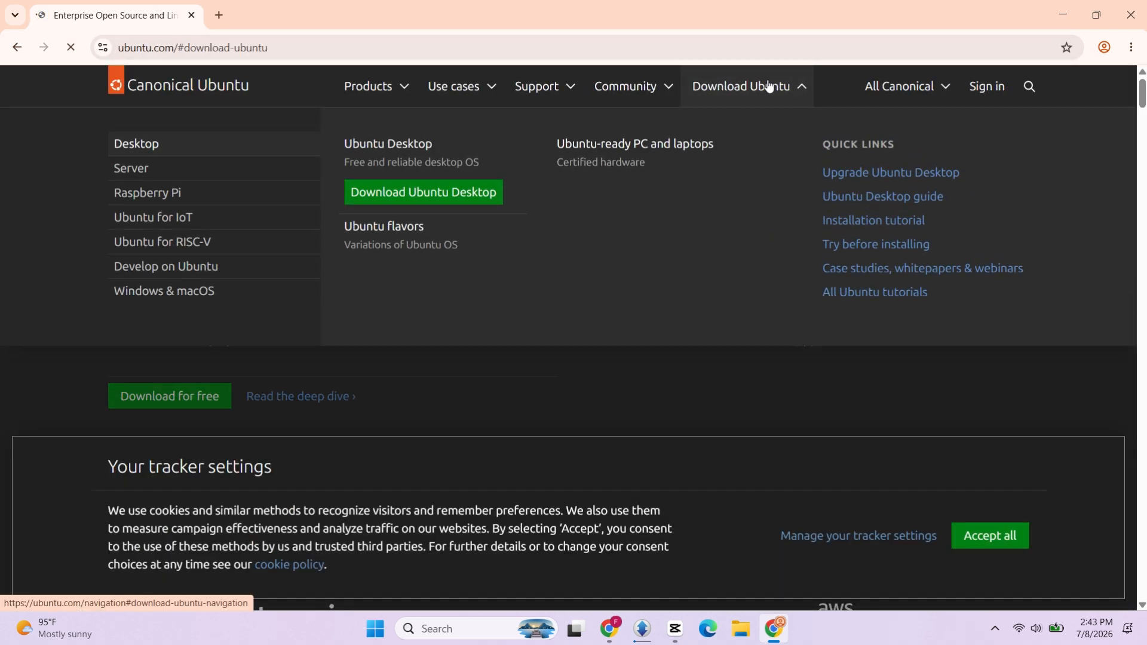
click(422, 191)
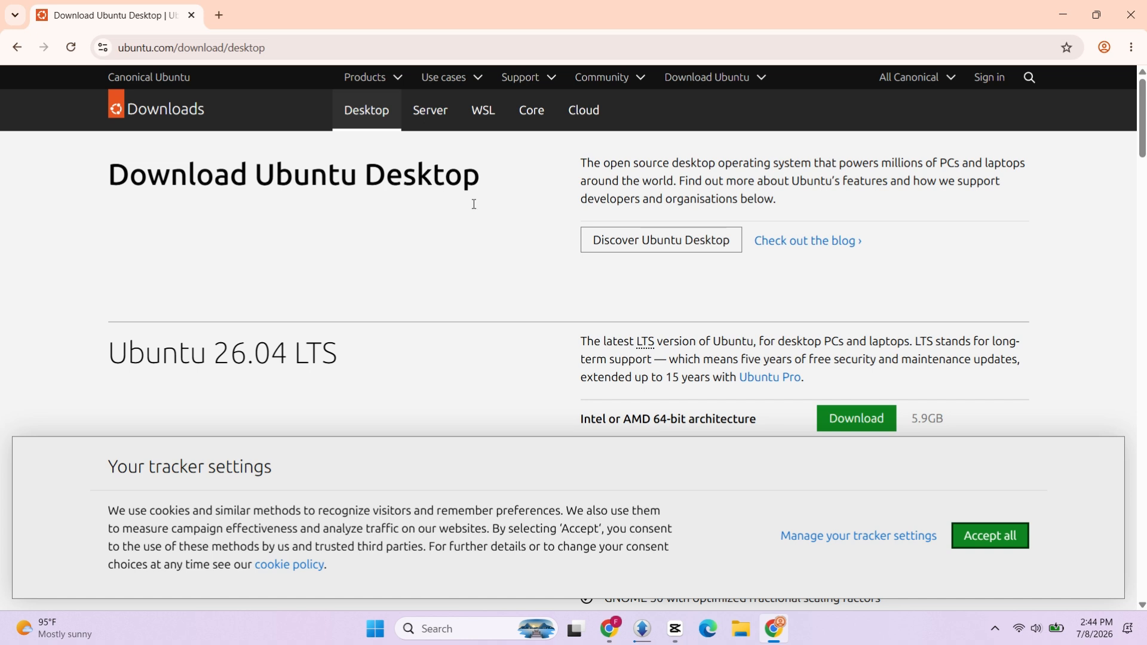
Step: Accept all trackers and start the Ubuntu 26.04 LTS download for Intel or AMD 64-bit architecture, checking it in the recent downloads
click(991, 538)
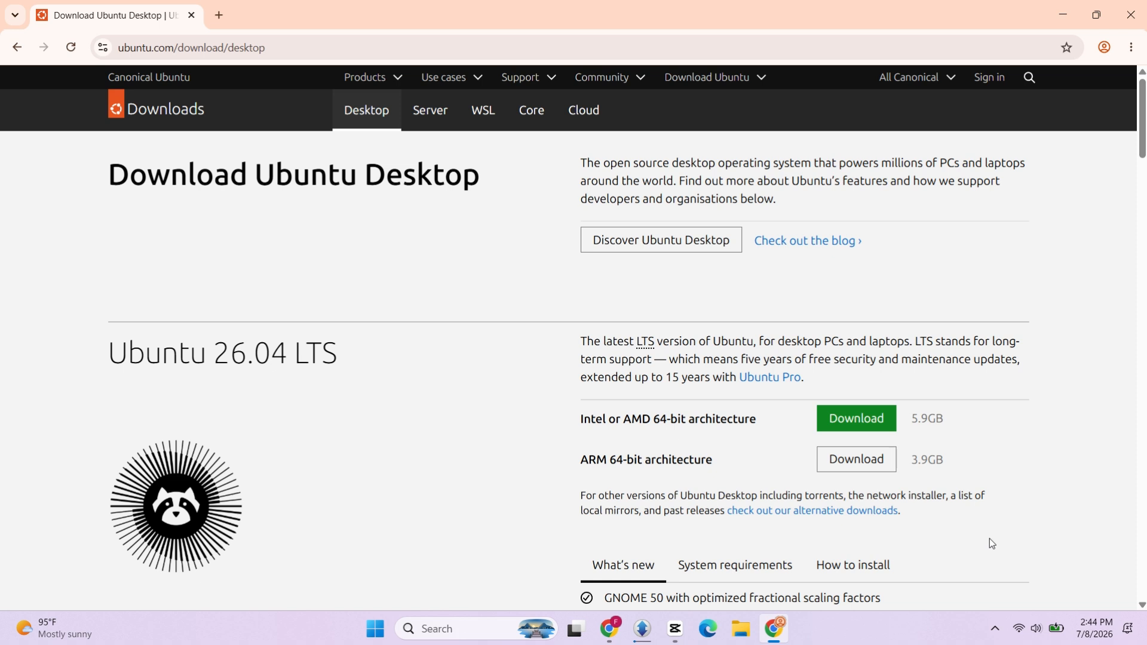
click(867, 420)
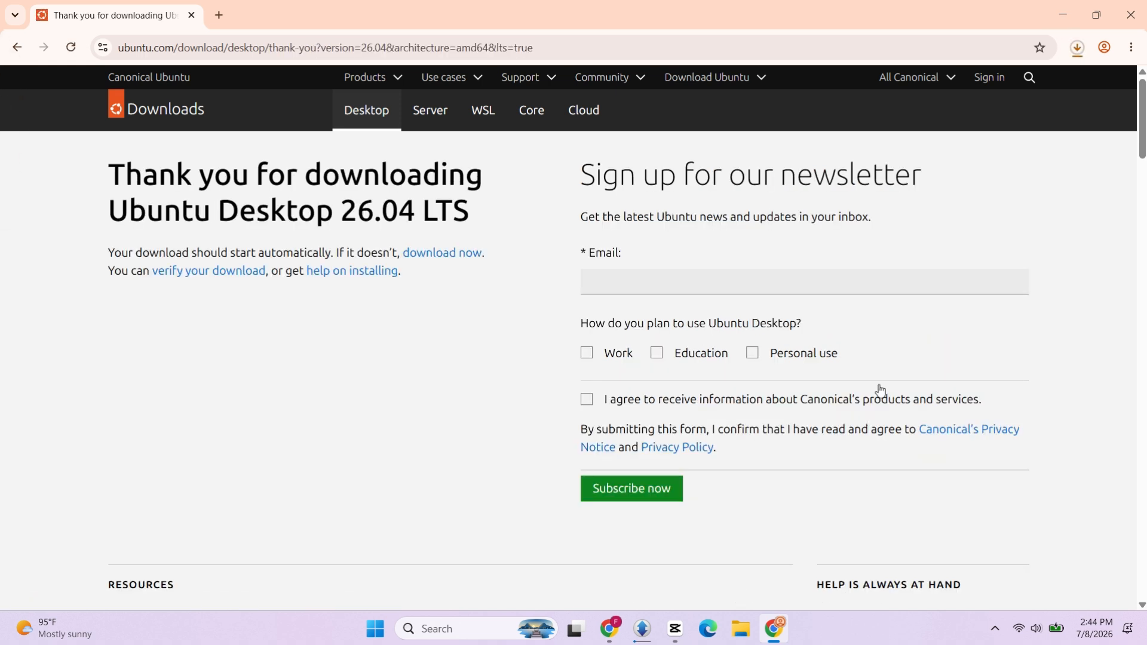
click(1079, 49)
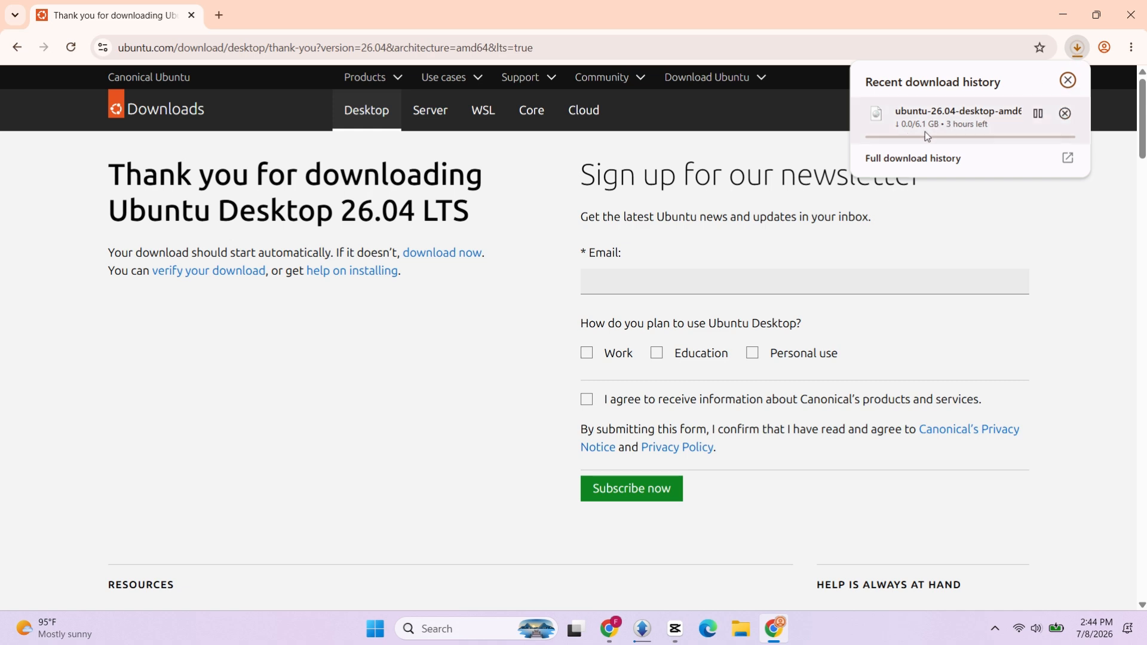
click(841, 144)
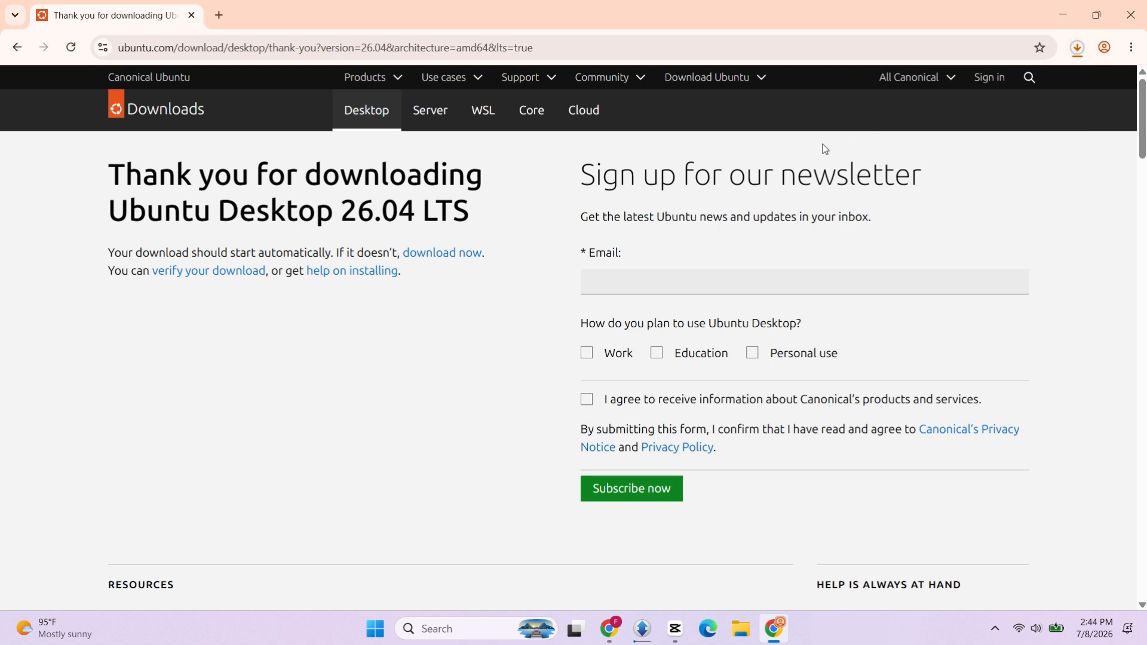
Step: Search for "rufus" in a new browser tab and open the official Rufus website
click(219, 25)
text(ruf)
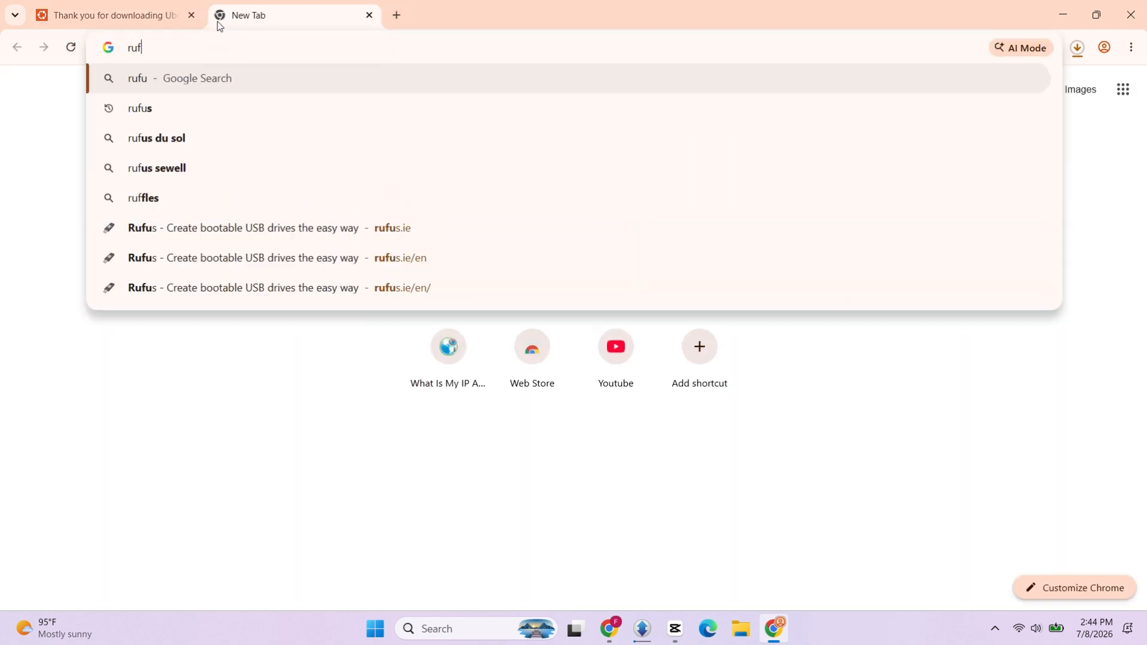
text(us)
key(Return)
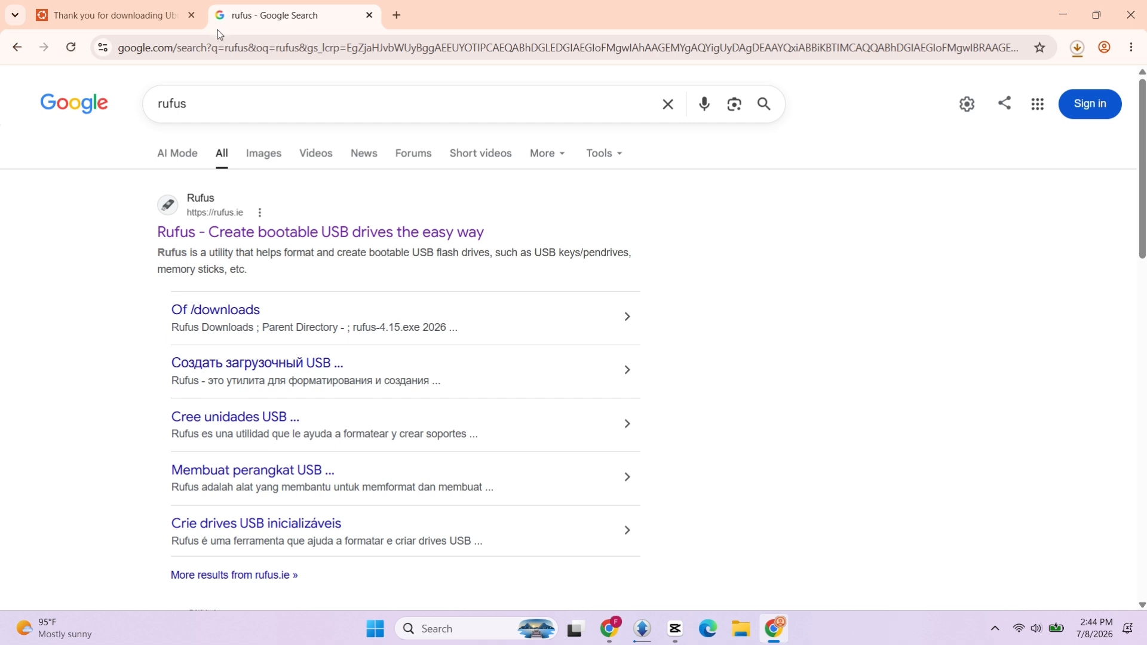
click(217, 237)
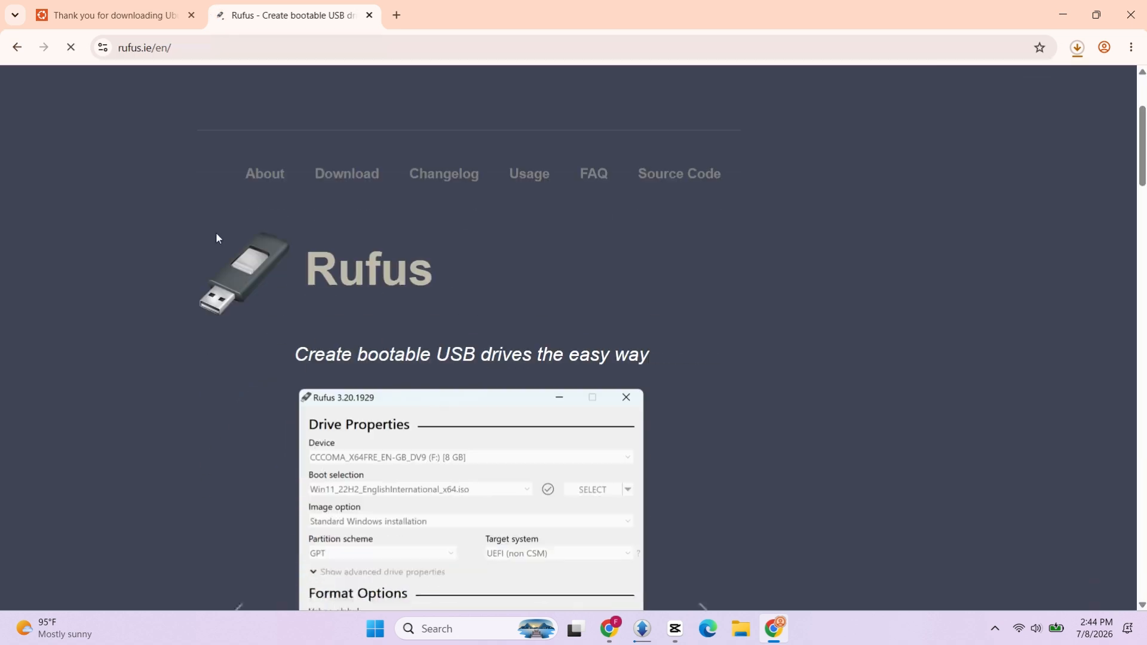
Step: Download the standard Windows x64 release rufus-4.15.exe, check the recent downloads, and minimize the browser
scroll(216, 237, down, 12)
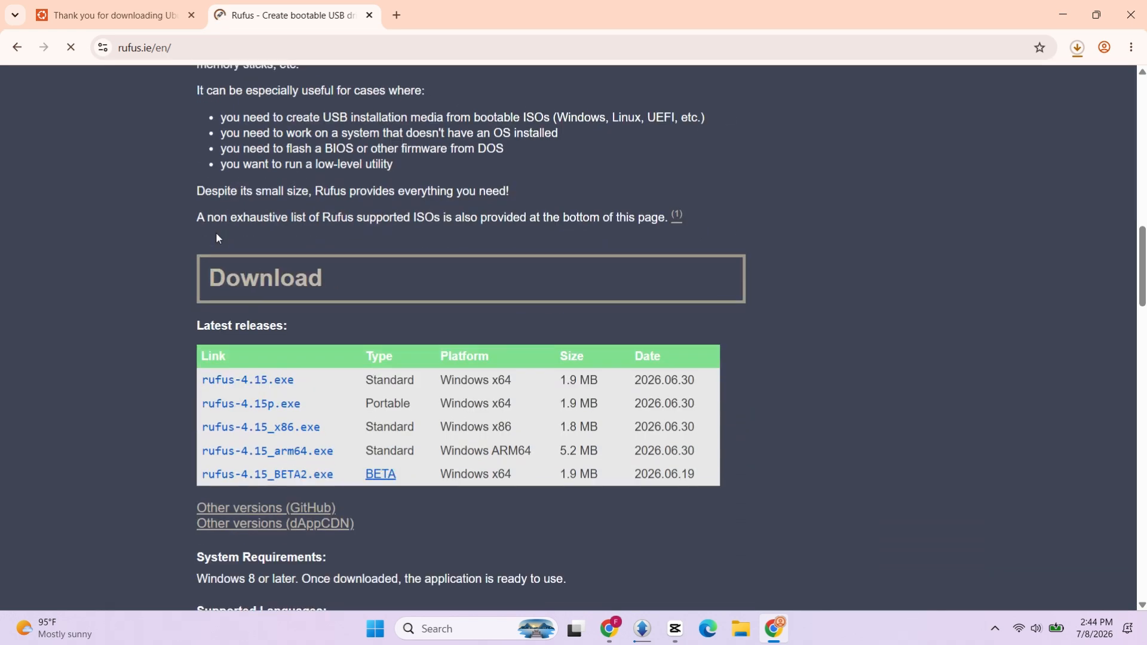
click(234, 375)
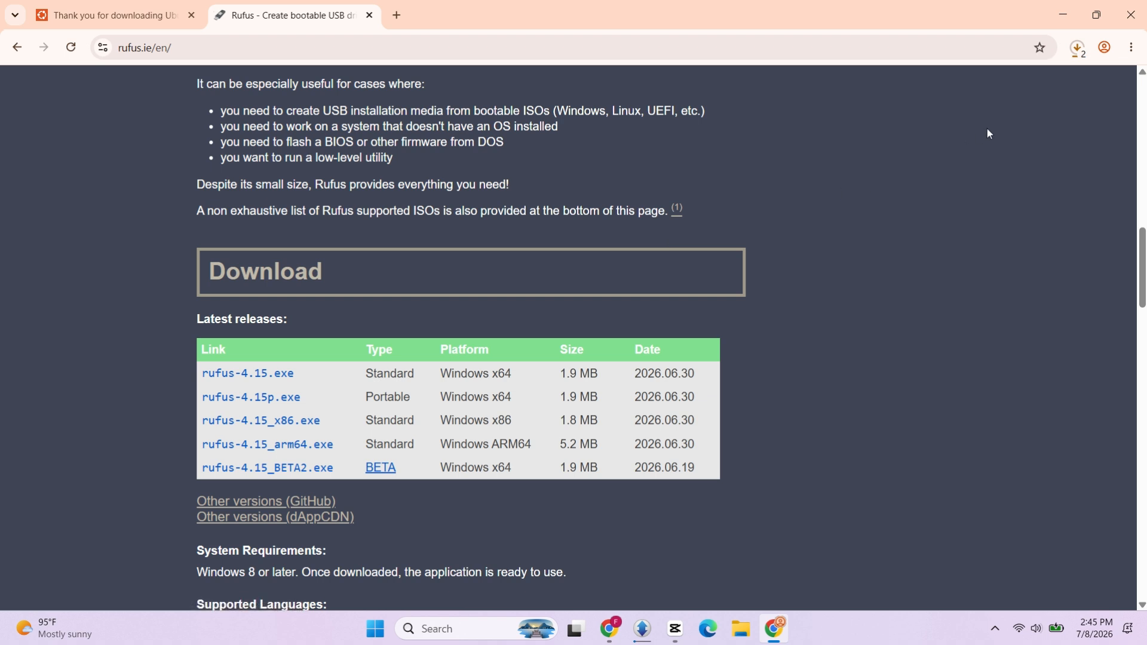
click(1073, 60)
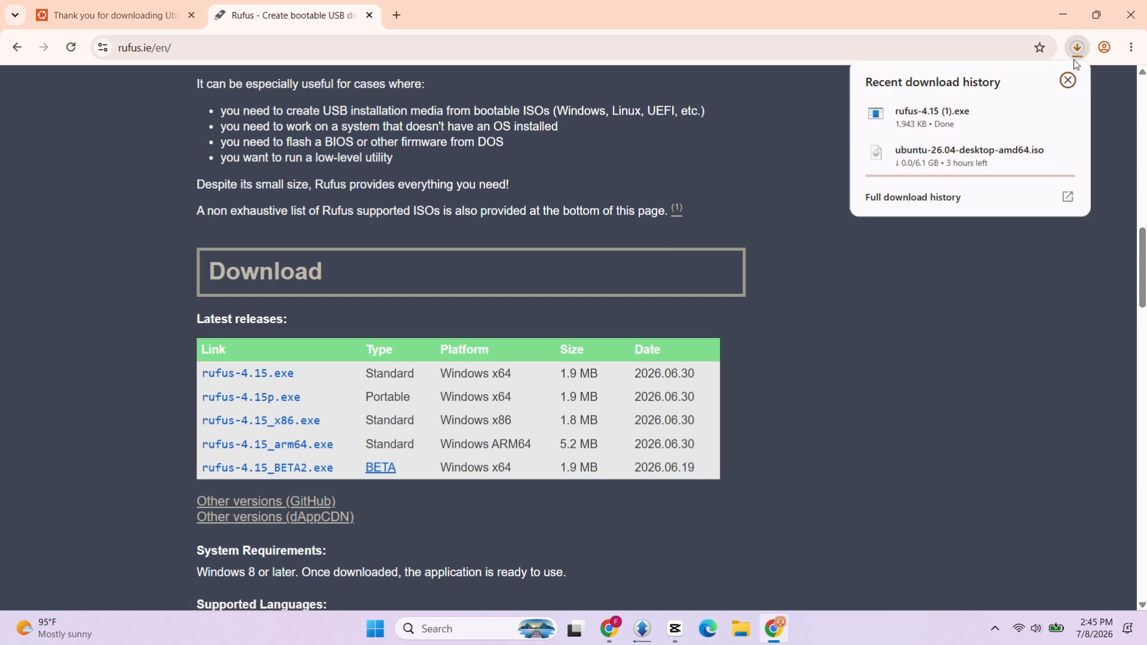
mouse_move(968, 159)
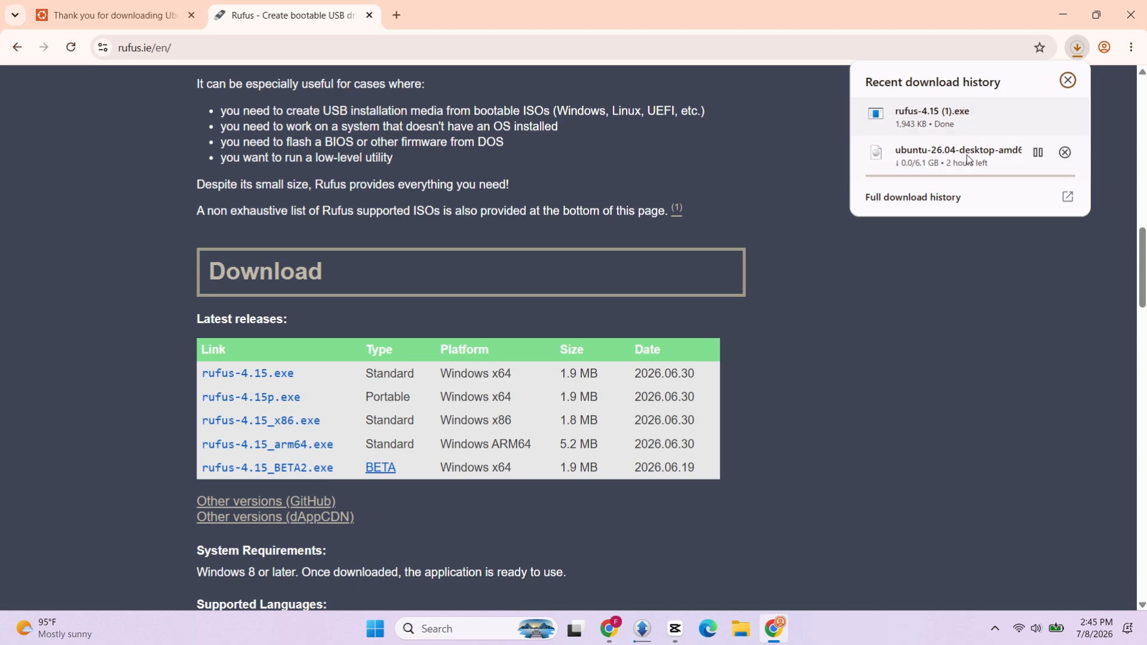
click(931, 237)
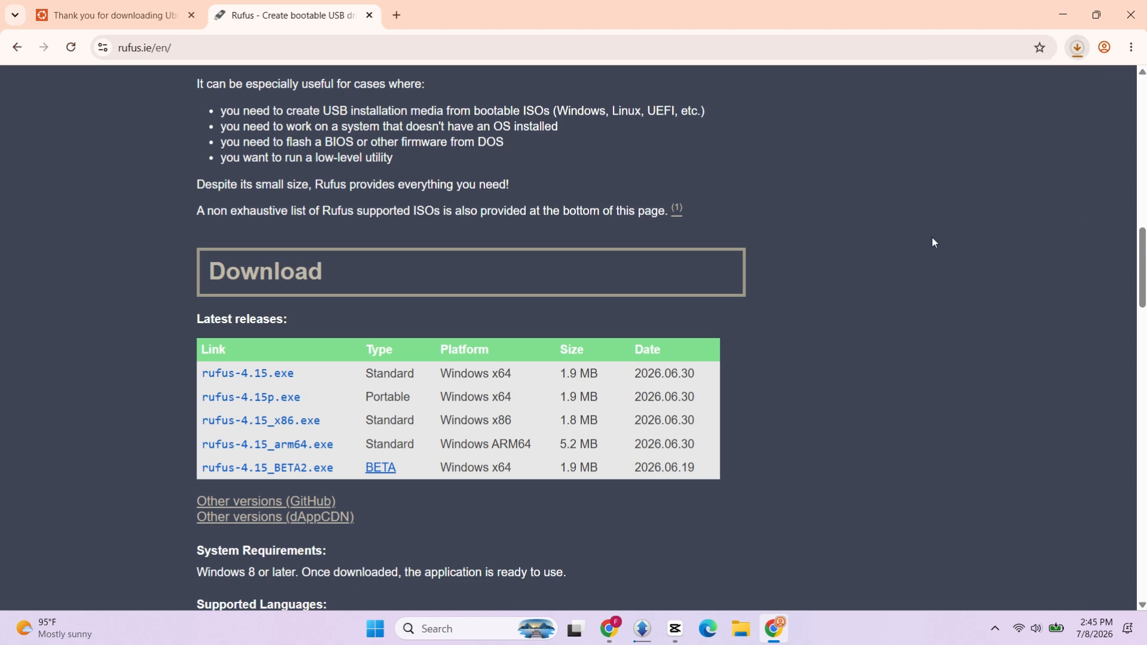
click(1062, 22)
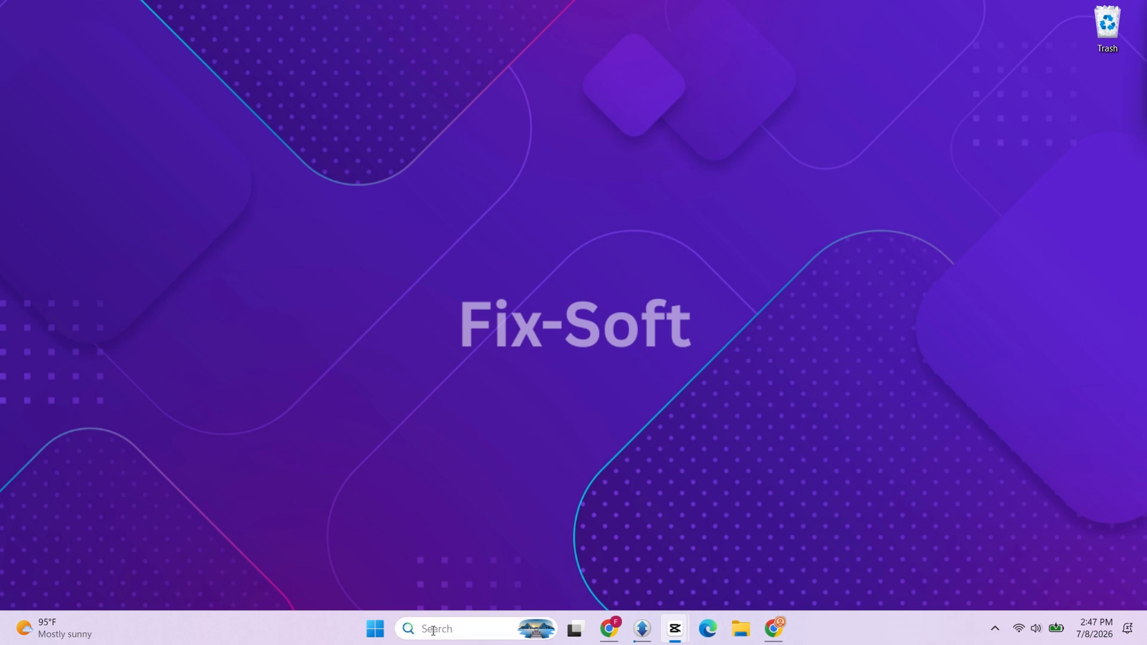
Step: Open Control Panel's Hardware and Sound power options and go to the settings for what the power buttons do
click(434, 630)
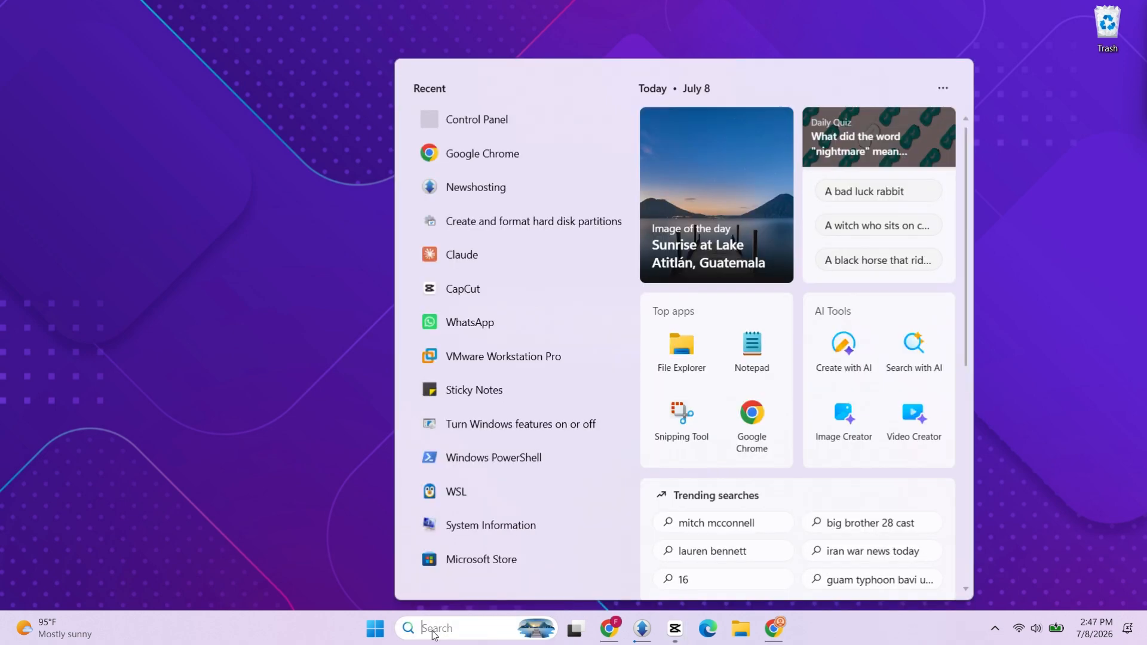
text(contr)
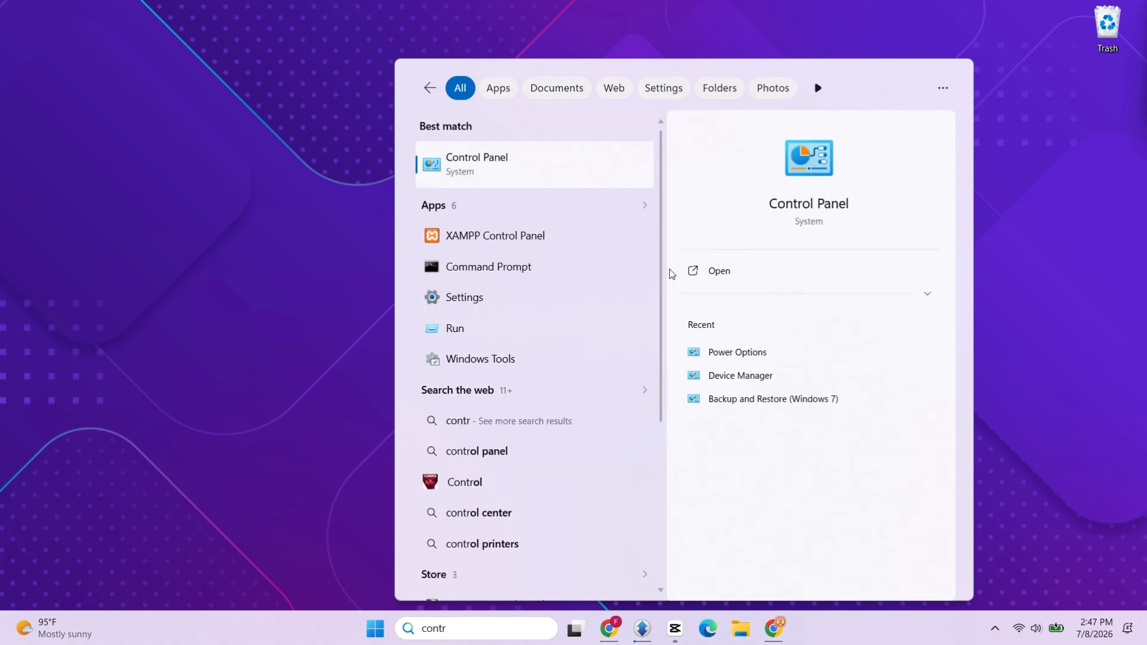
click(694, 270)
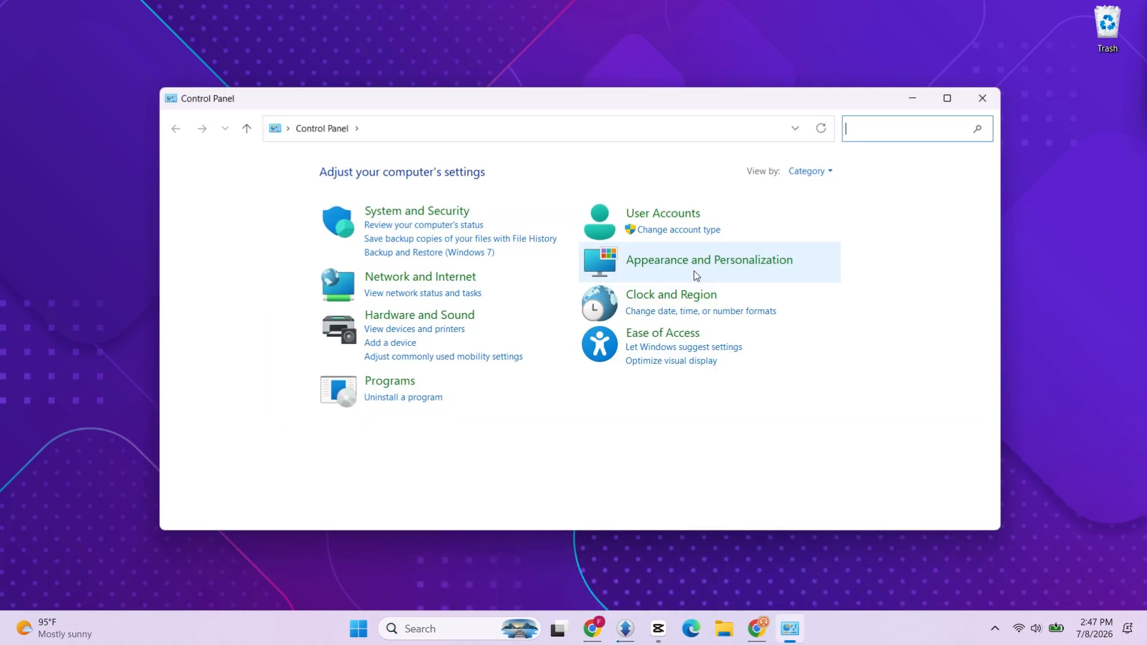
click(415, 315)
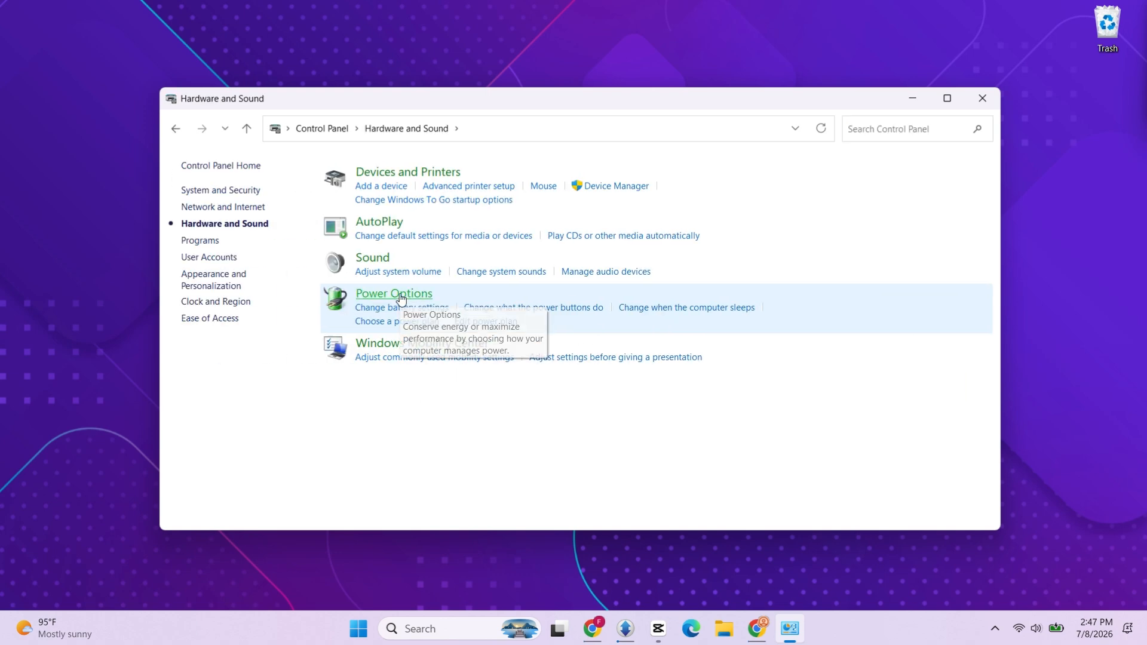
click(400, 296)
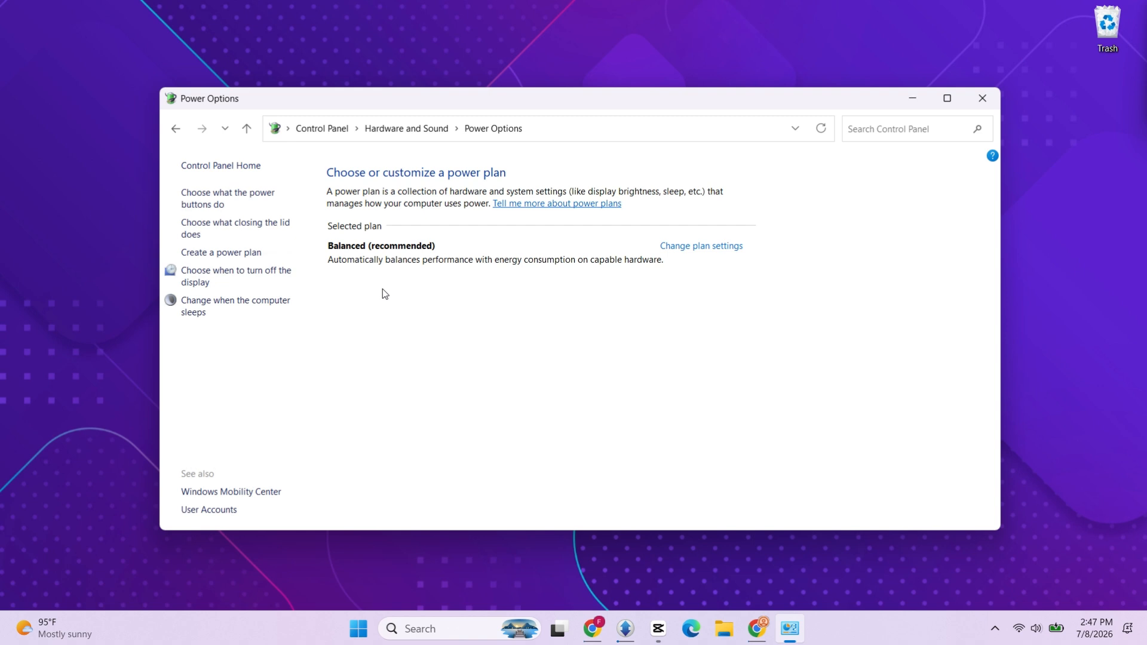
click(206, 194)
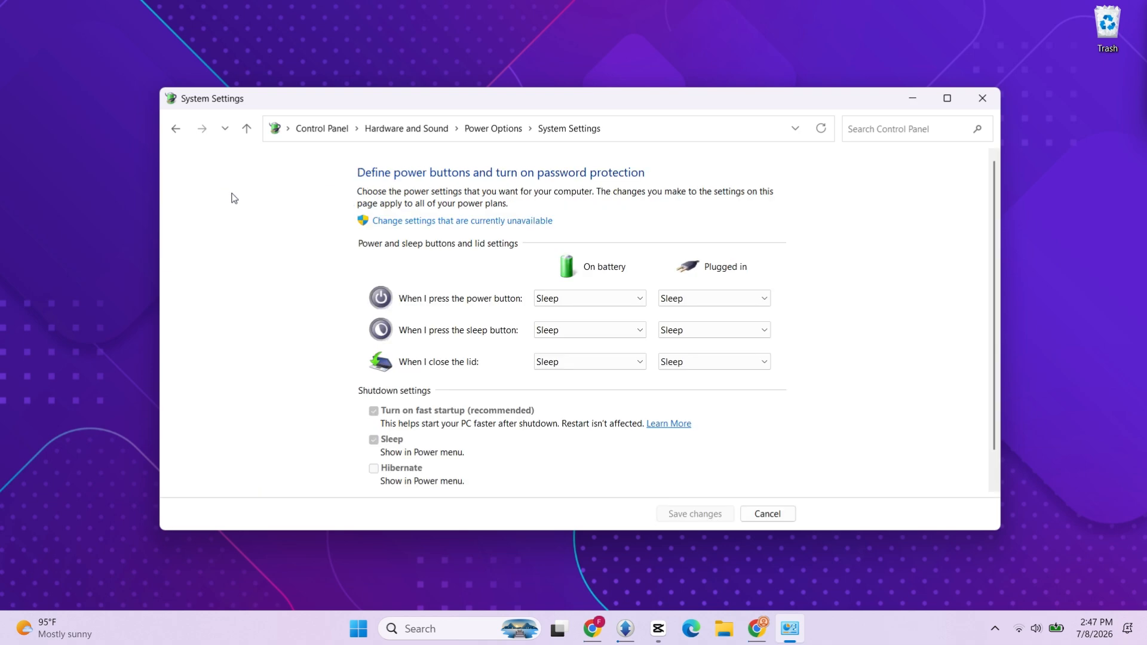
Step: Unlock the unavailable shutdown settings, turn off fast startup, save the changes, and close the window
click(453, 220)
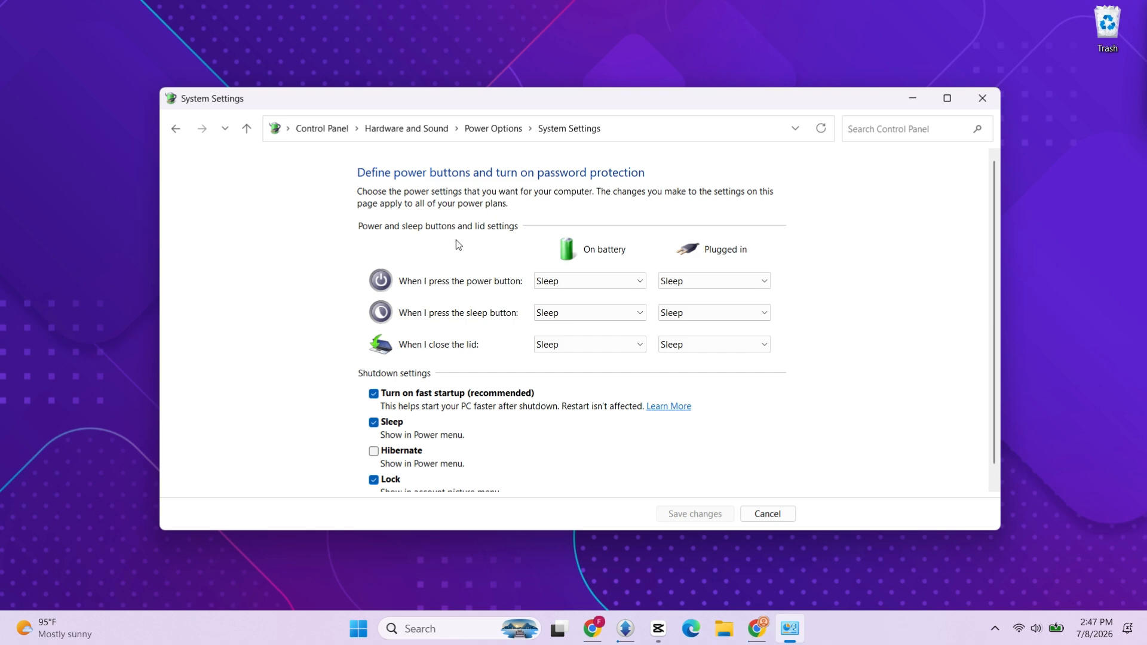
click(373, 393)
click(692, 516)
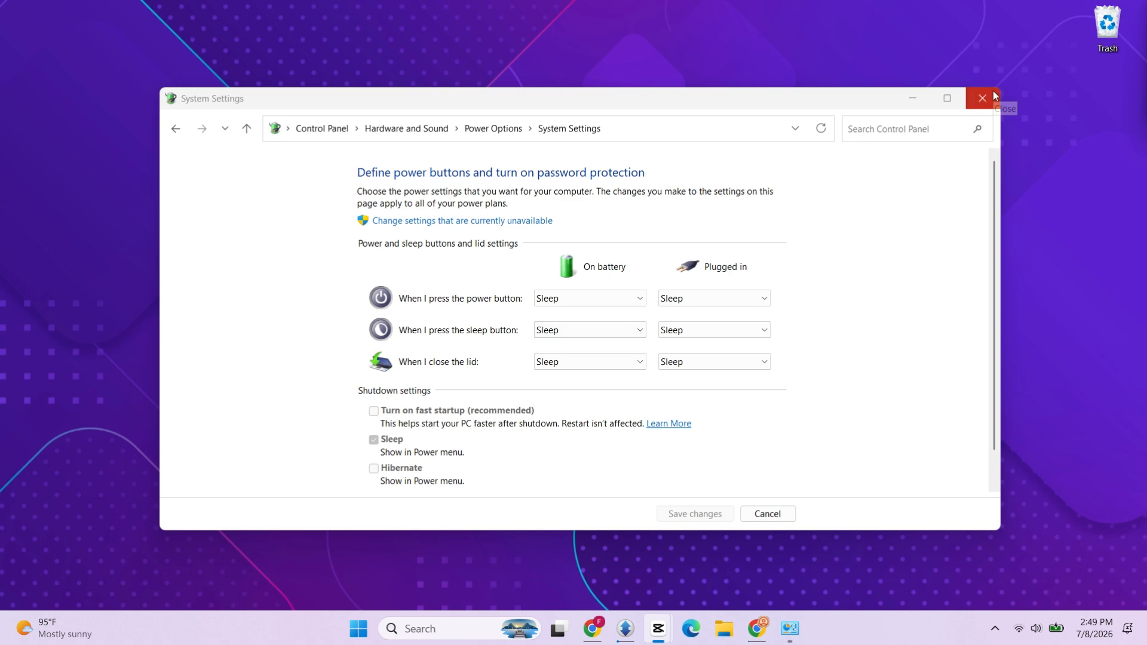
click(982, 98)
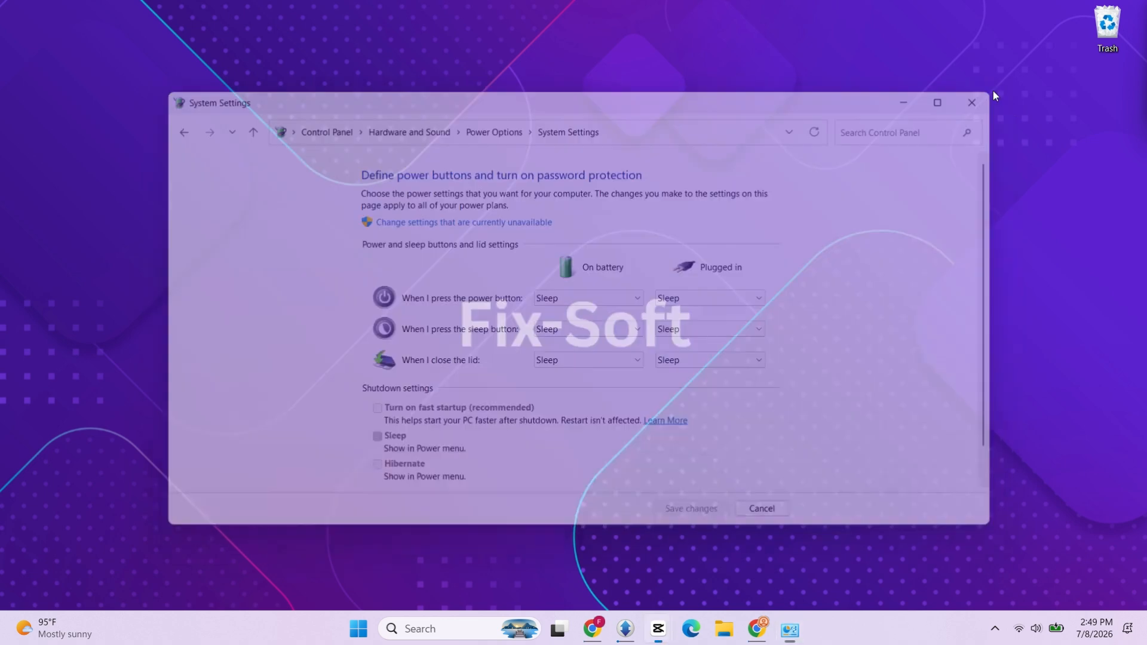
click(776, 414)
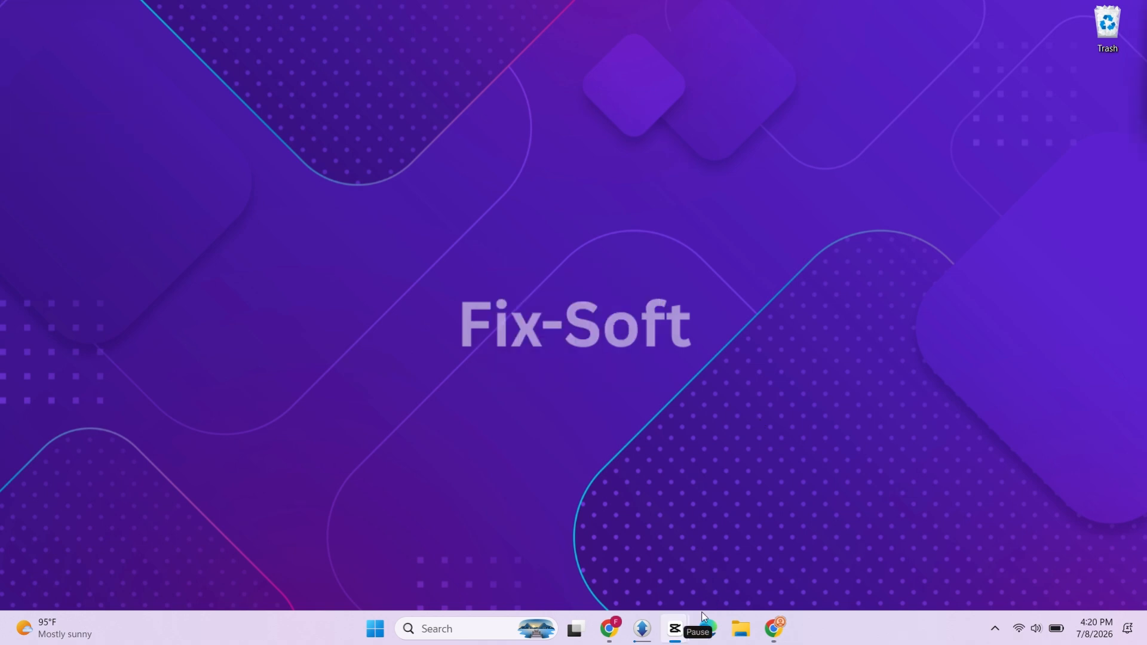
Step: Open Disk Management and enlarge its window to show the Disk 0 partitions in full
click(677, 512)
right_click(366, 627)
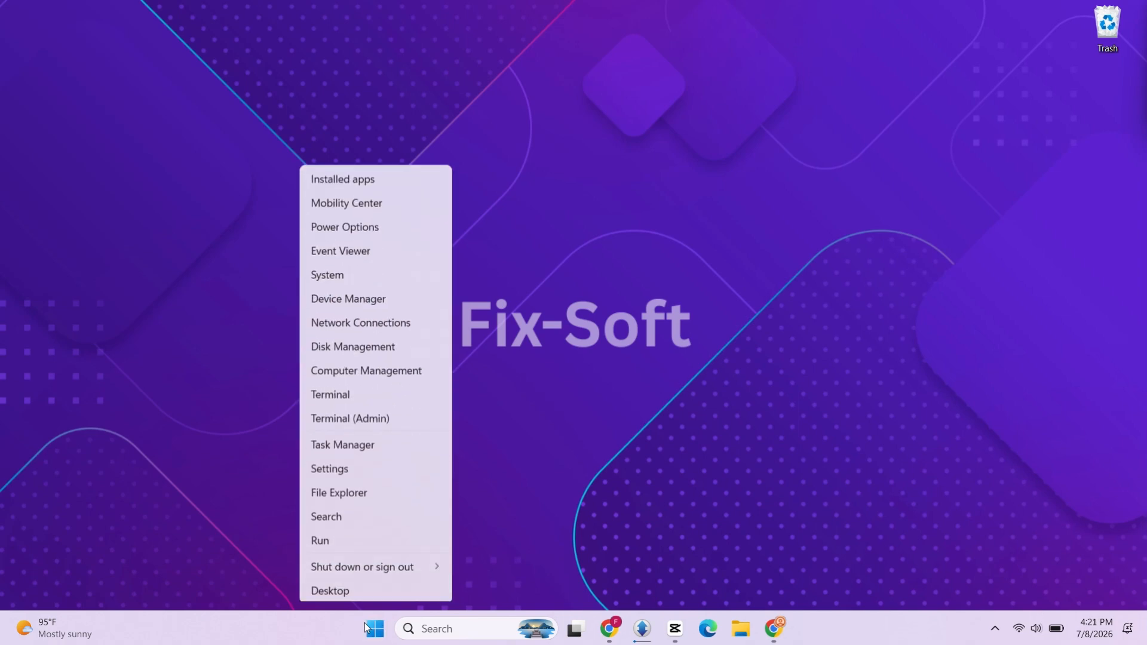
click(347, 354)
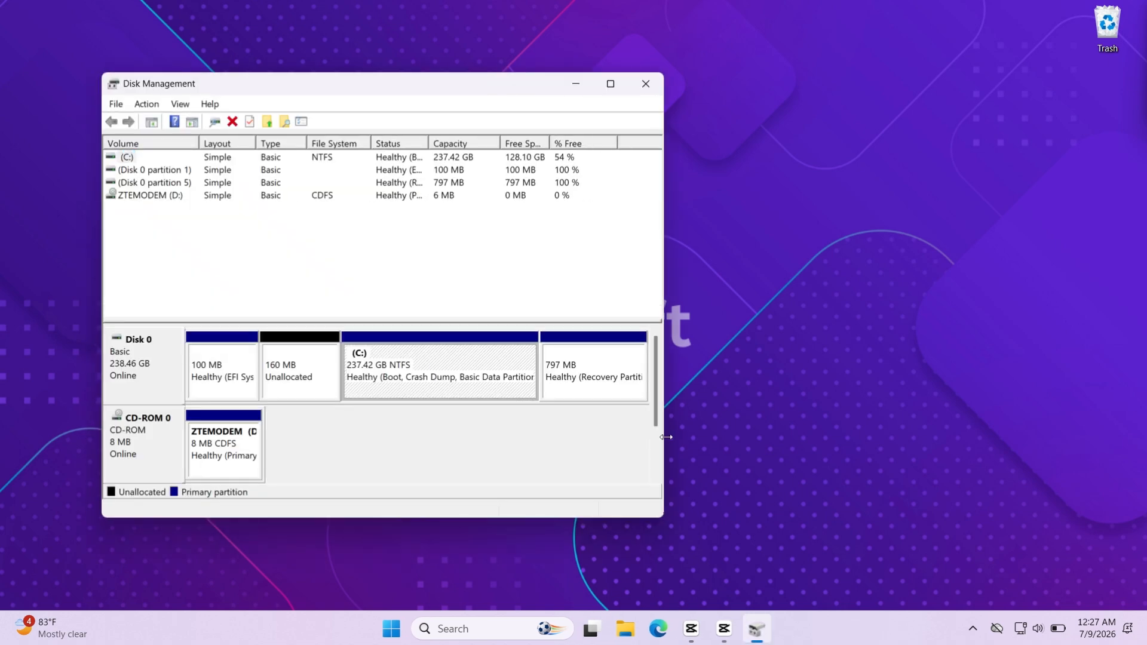
drag(665, 458, 965, 455)
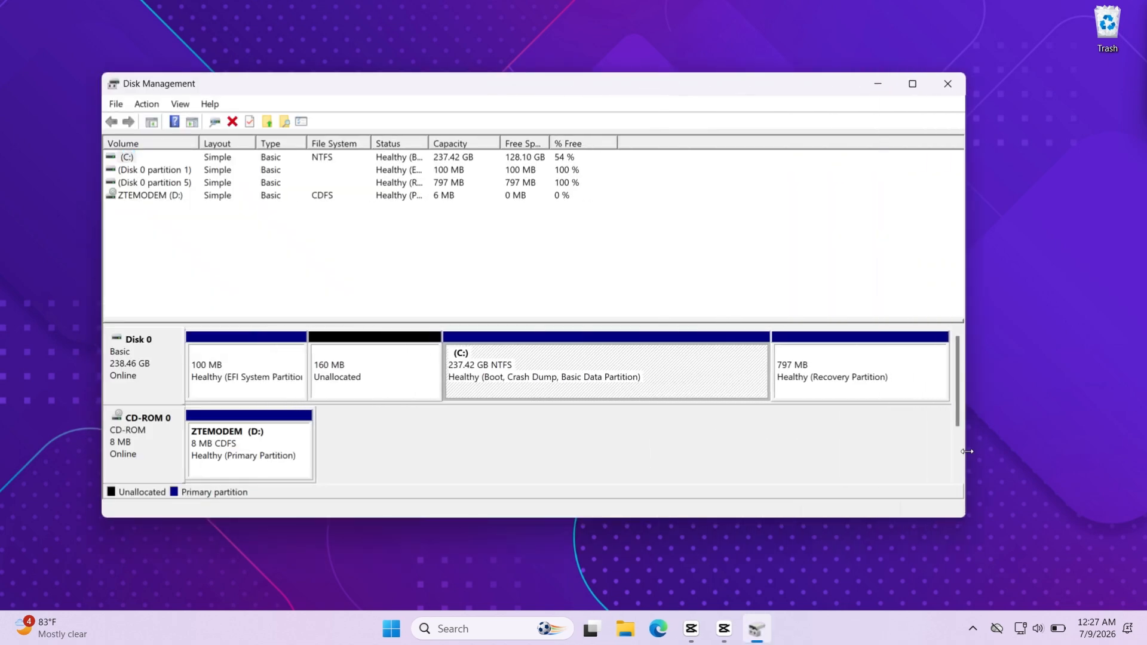
drag(679, 518, 669, 555)
click(624, 490)
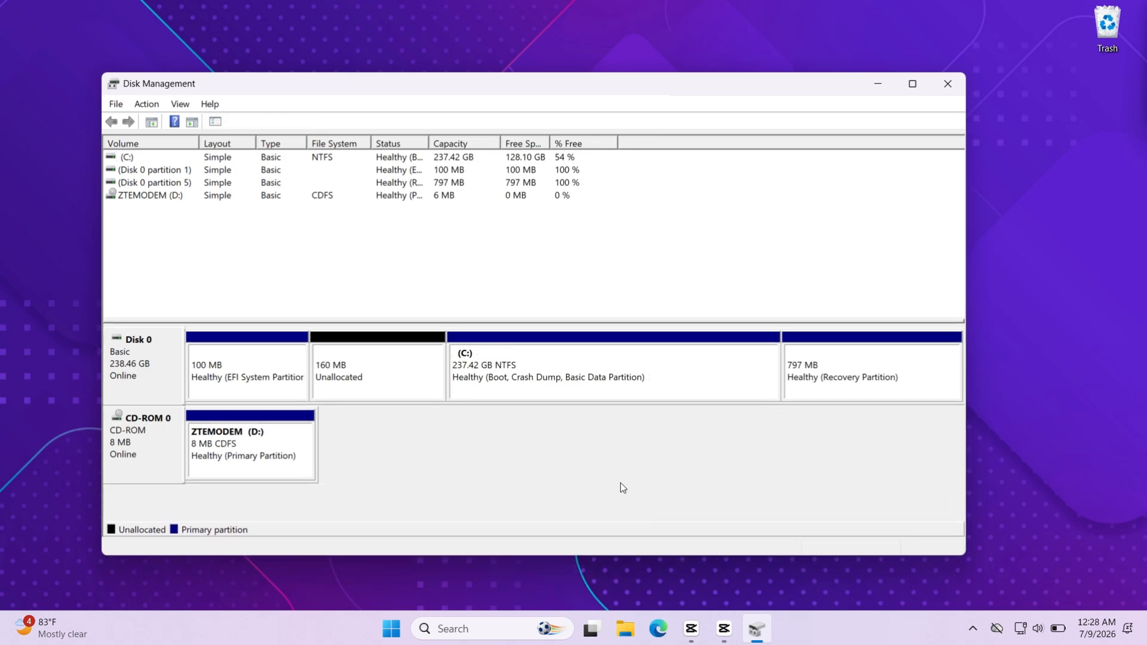
Step: Shrink the C: volume by 80000 MB, select the new unallocated space beside it, and close Disk Management
right_click(592, 364)
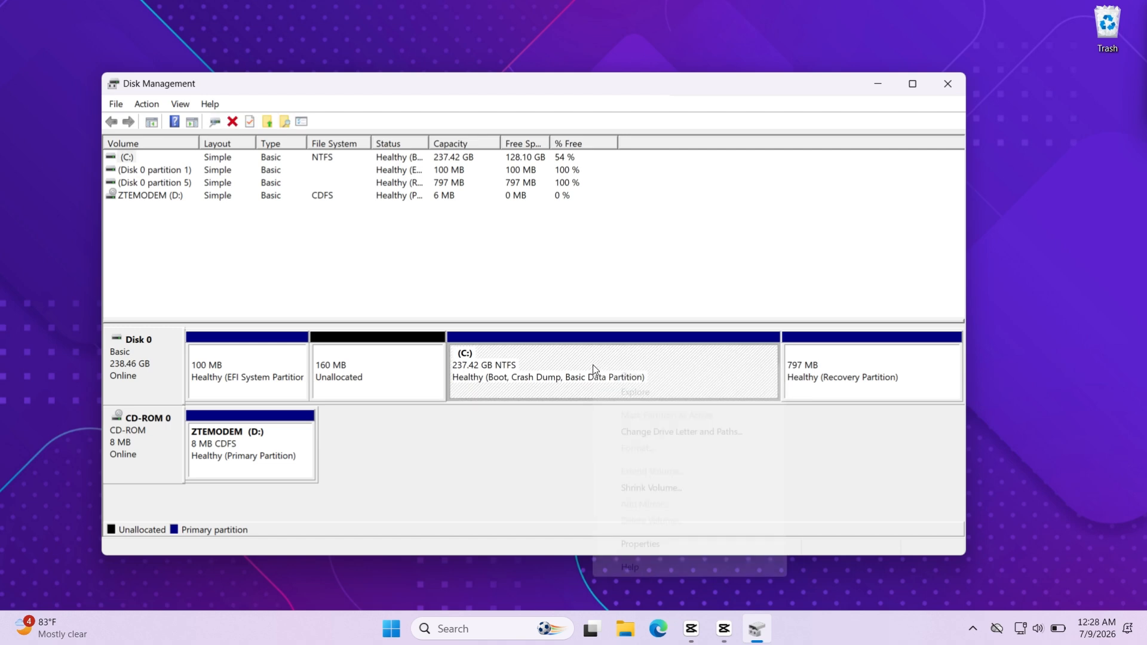
click(659, 494)
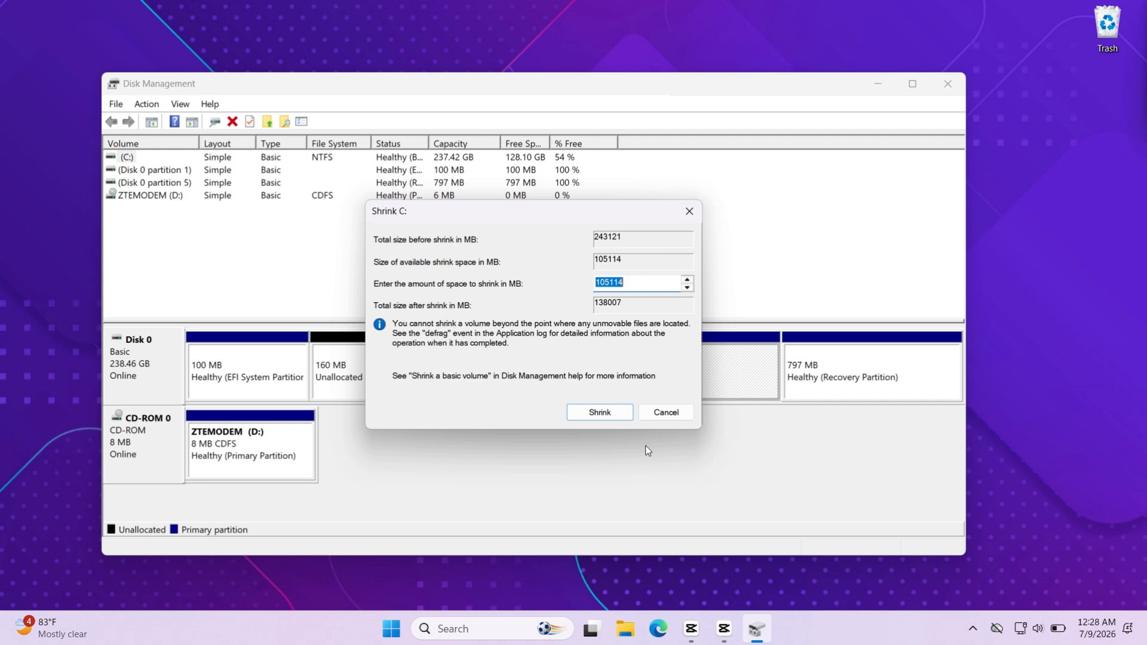
click(642, 284)
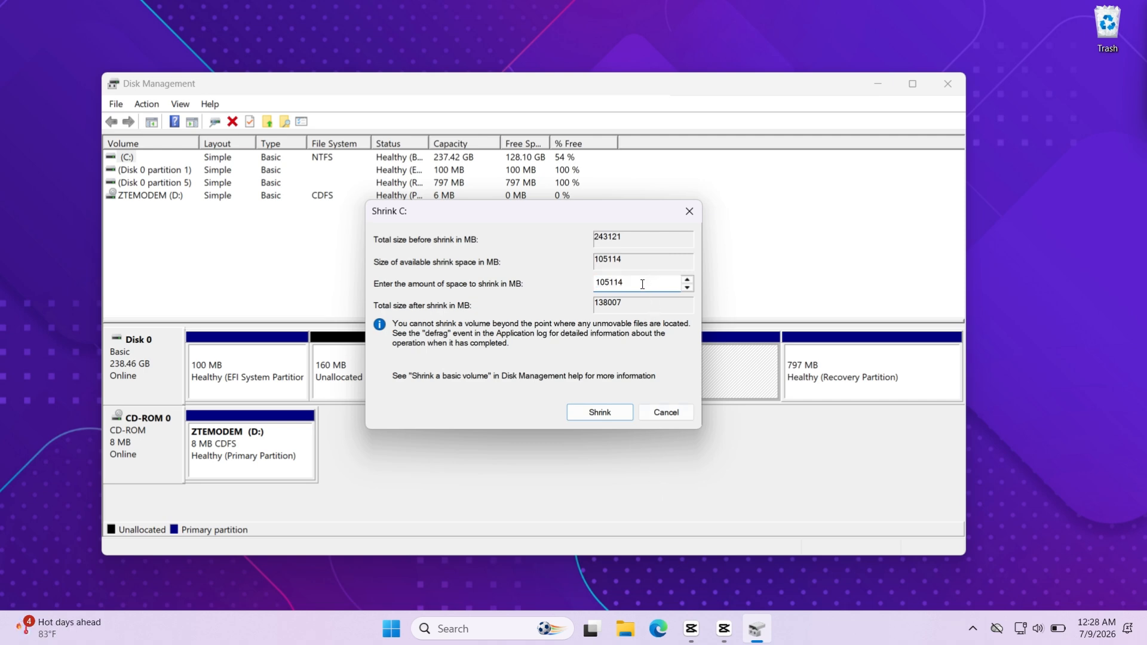
key(BackSpace)
key(BackSpace)
key(BackSpace)
key(BackSpace)
key(BackSpace)
key(BackSpace)
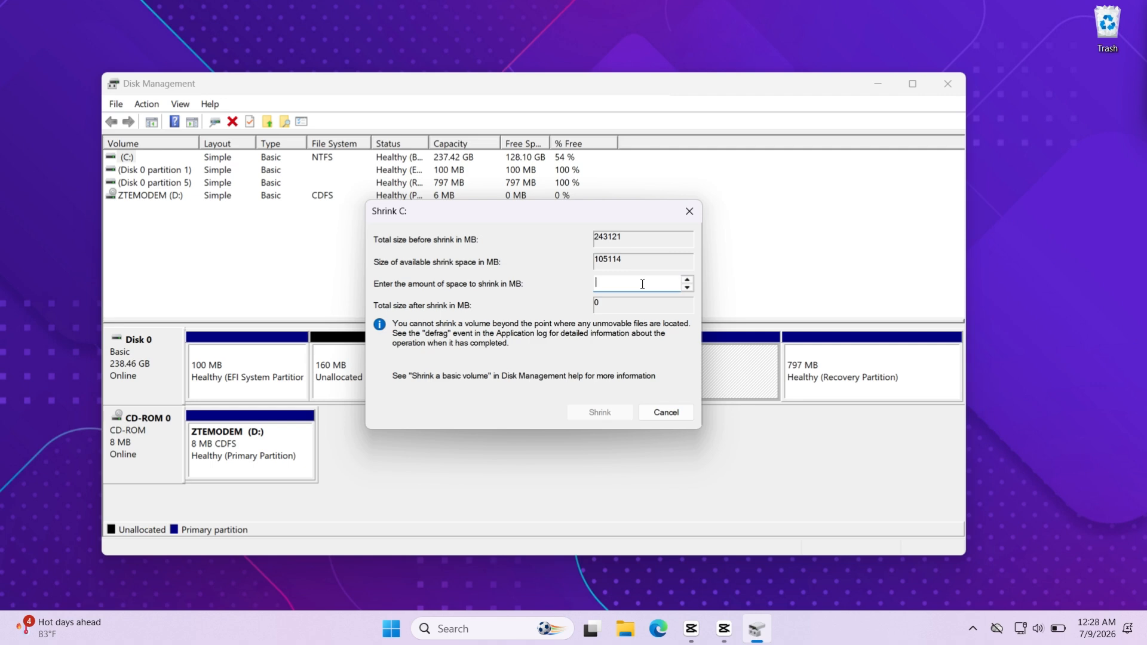
text(80000)
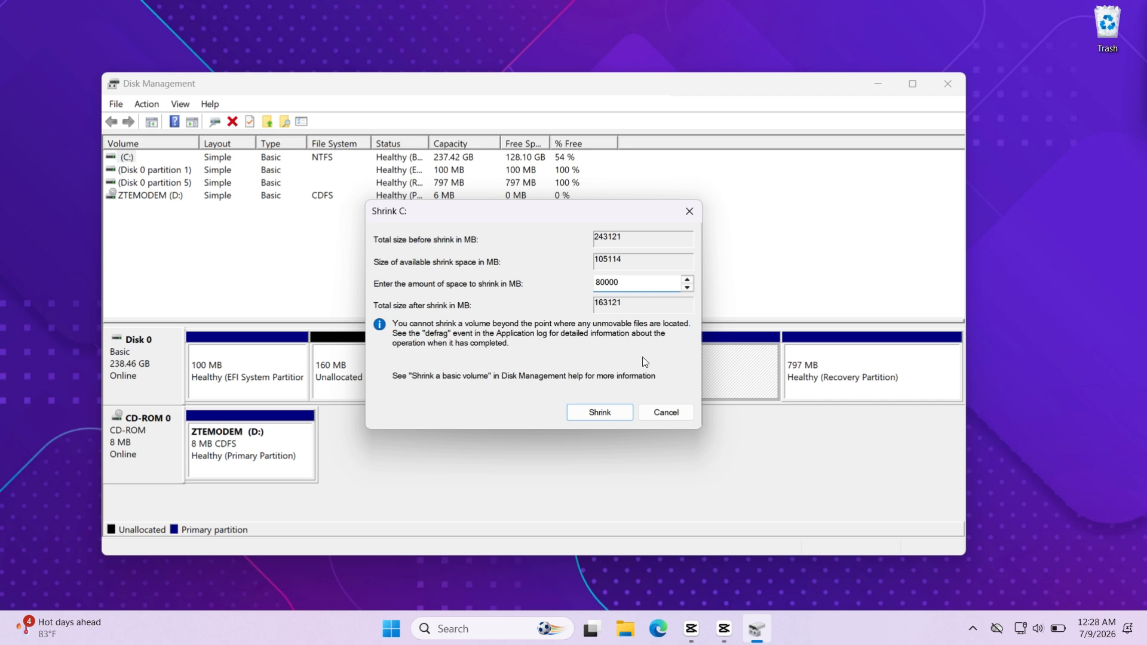
click(600, 412)
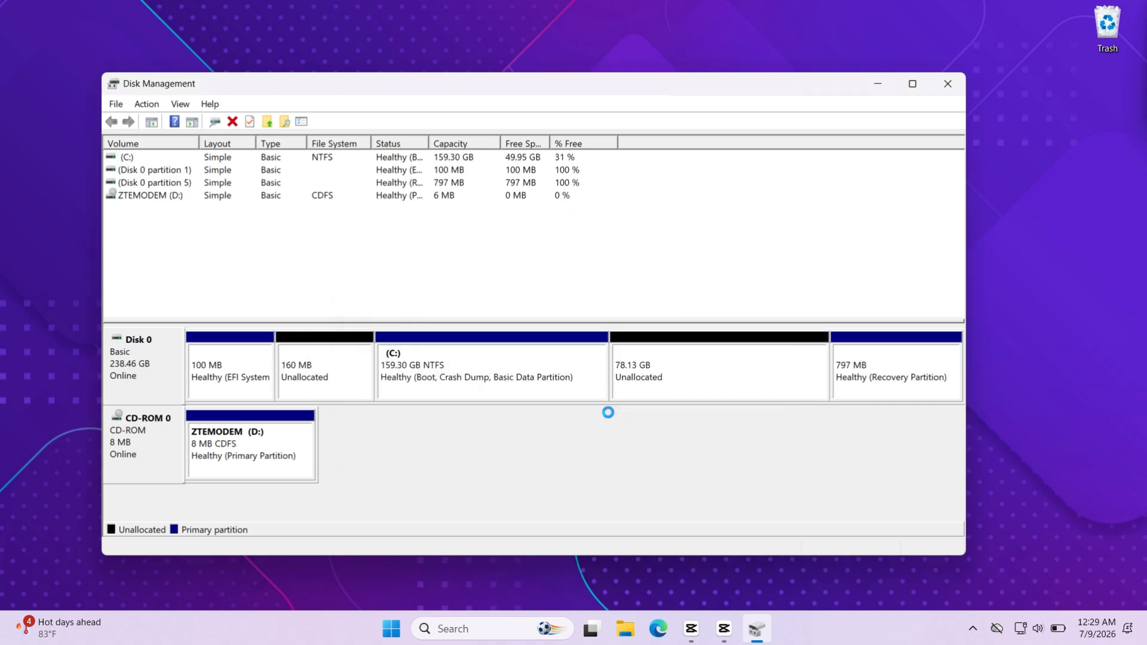
click(663, 387)
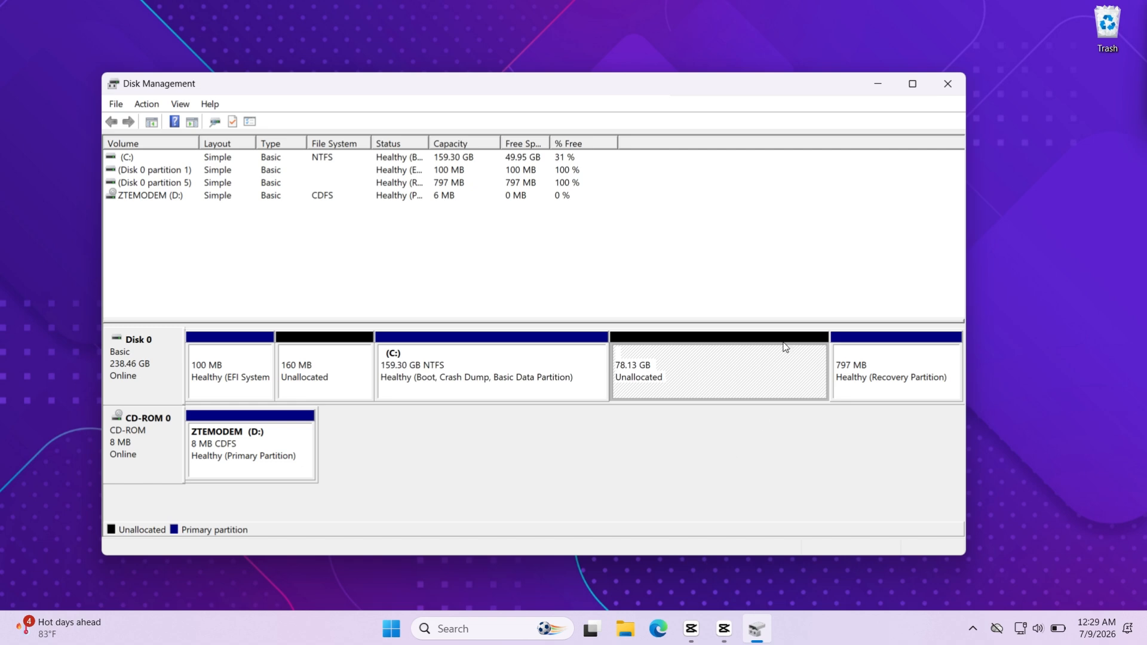
click(949, 85)
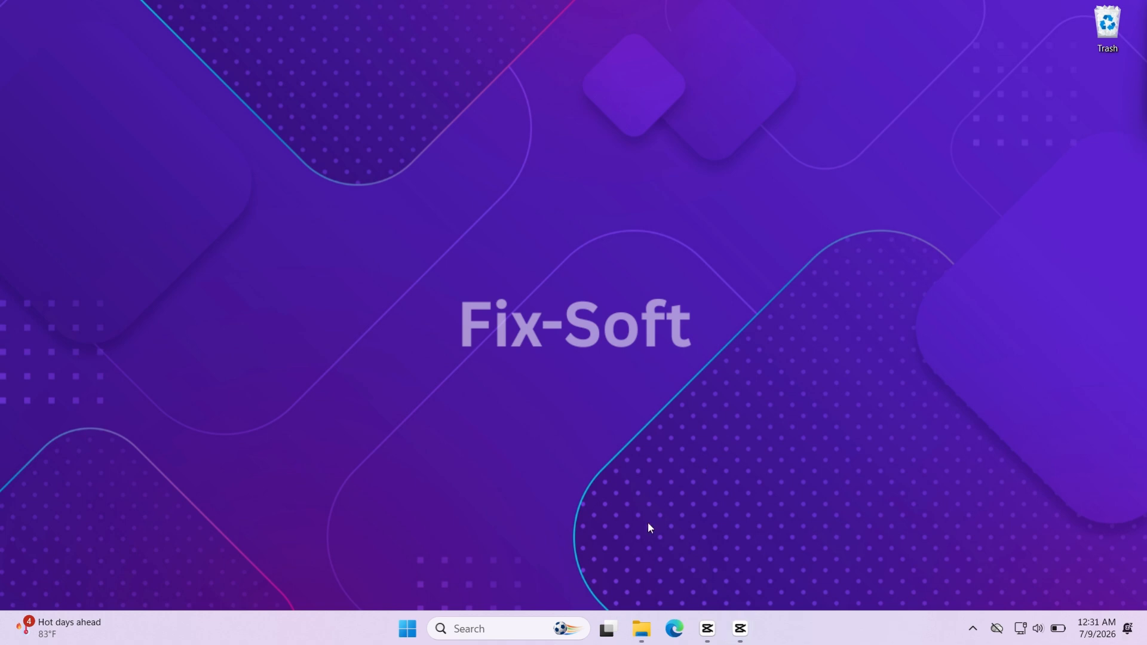
Step: Open rufus-4.15 from the Downloads folder, allow it to make changes to the device, and minimize the folder window
click(642, 638)
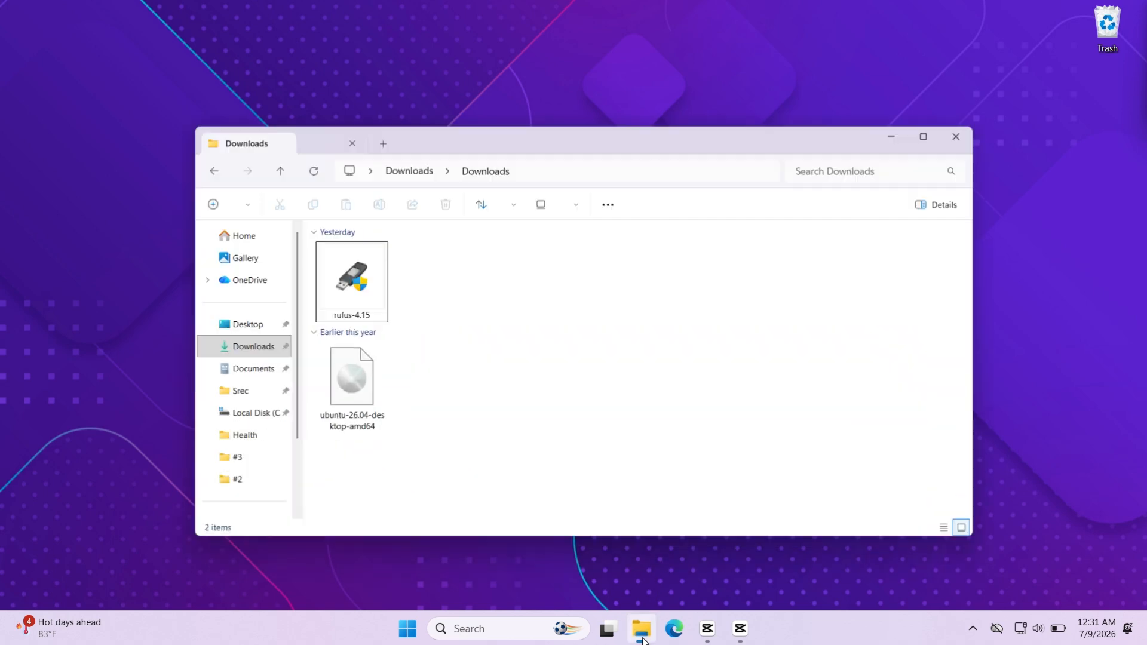
click(328, 242)
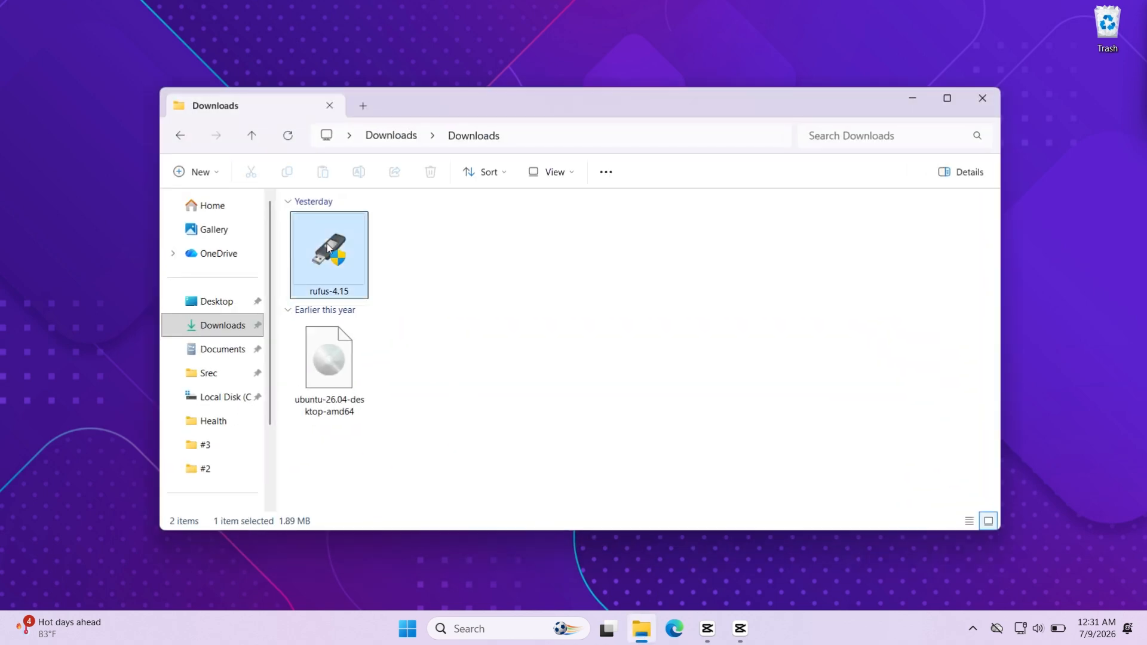
right_click(327, 242)
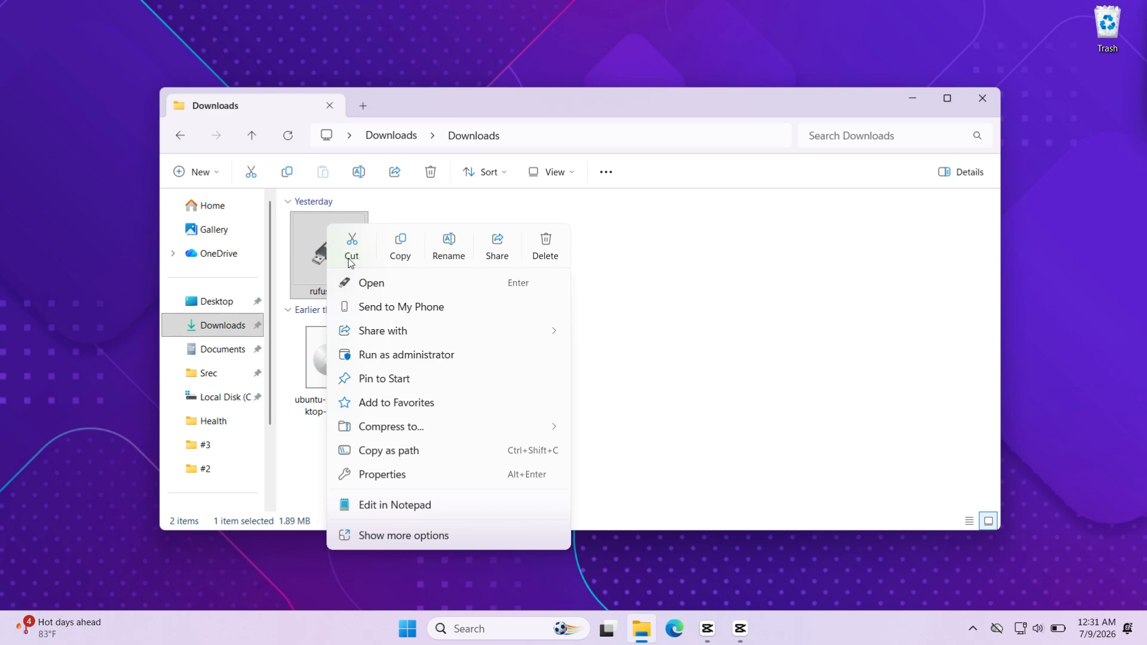
click(393, 289)
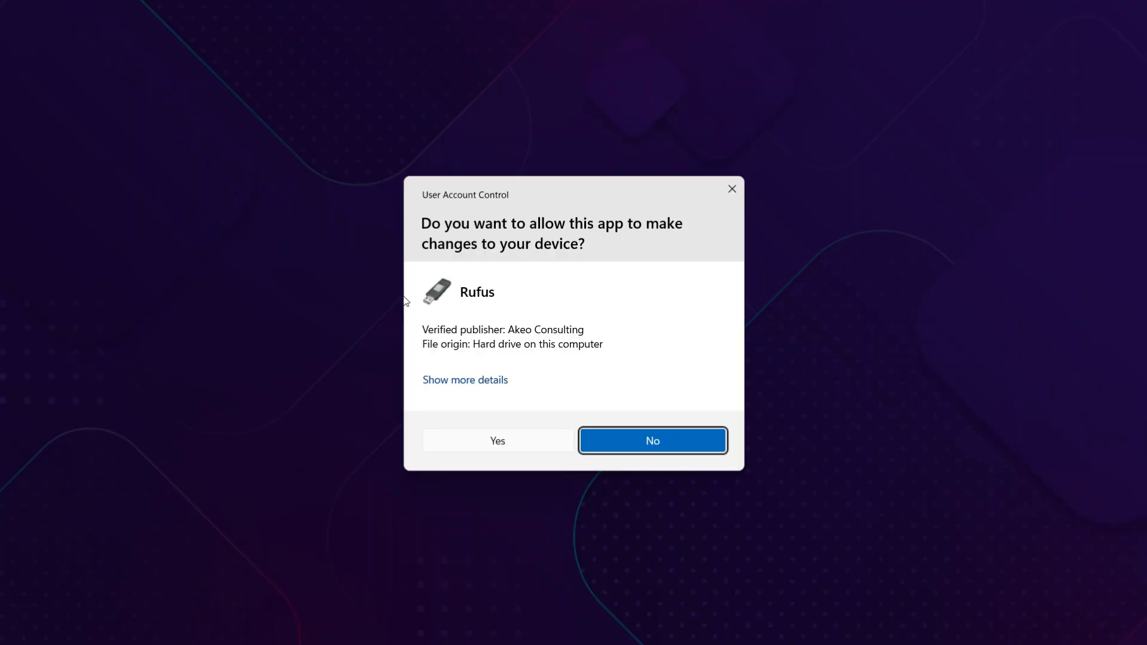
click(507, 439)
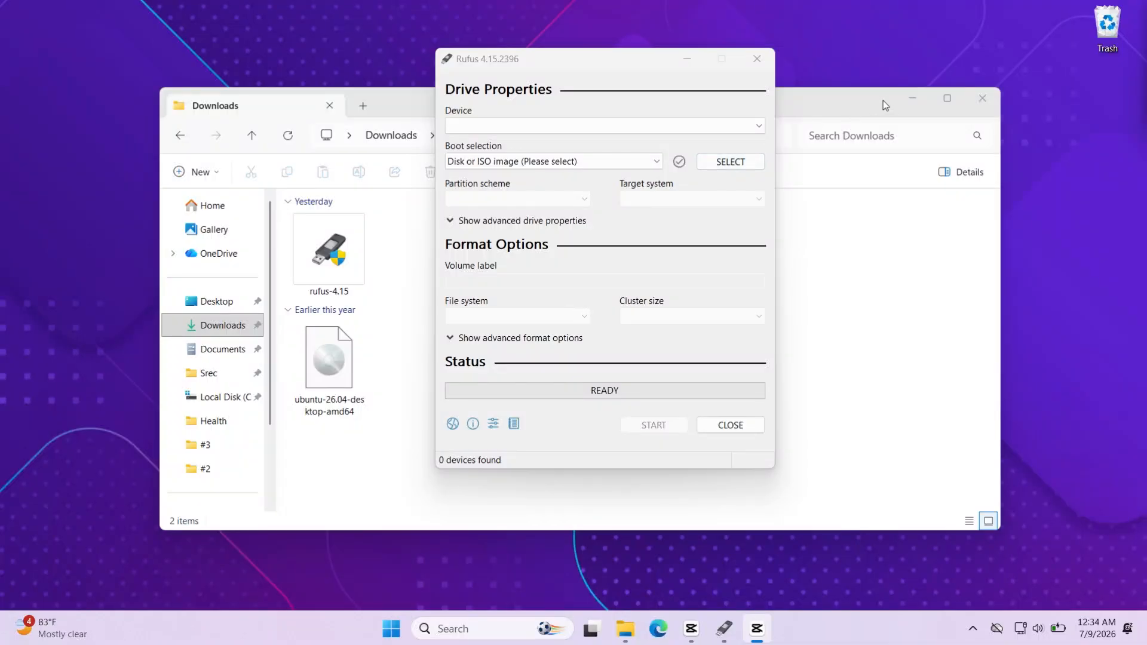
click(899, 99)
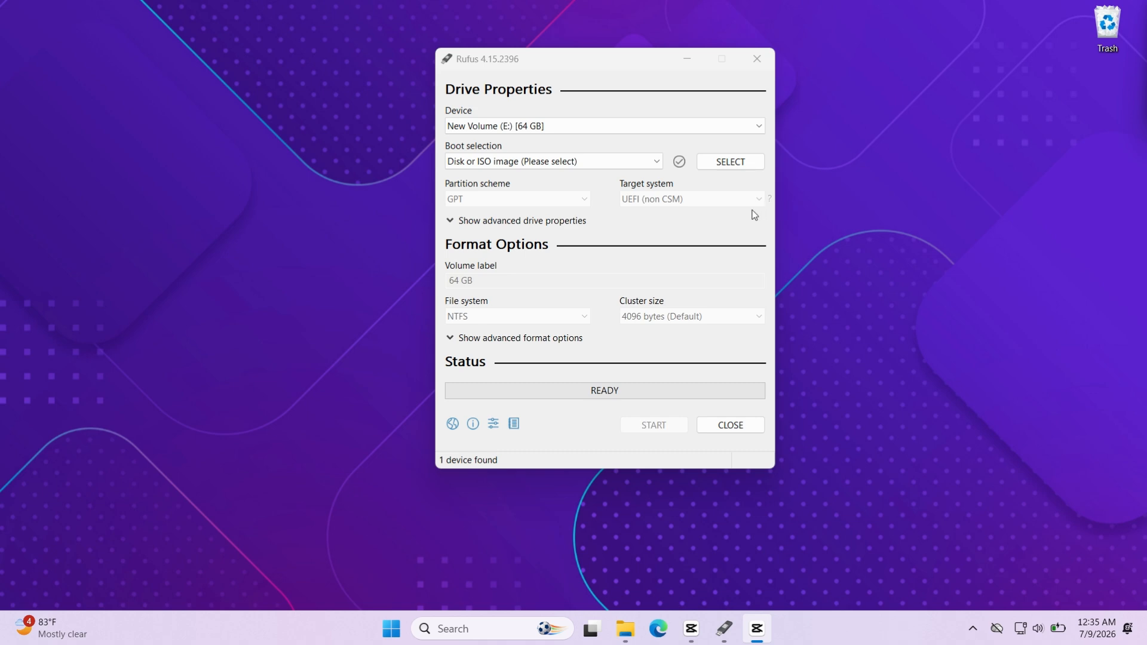
Step: Load ubuntu-26.04-desktop-amd64 from the nested Downloads folder as the boot image and set the partition scheme to GPT
click(712, 159)
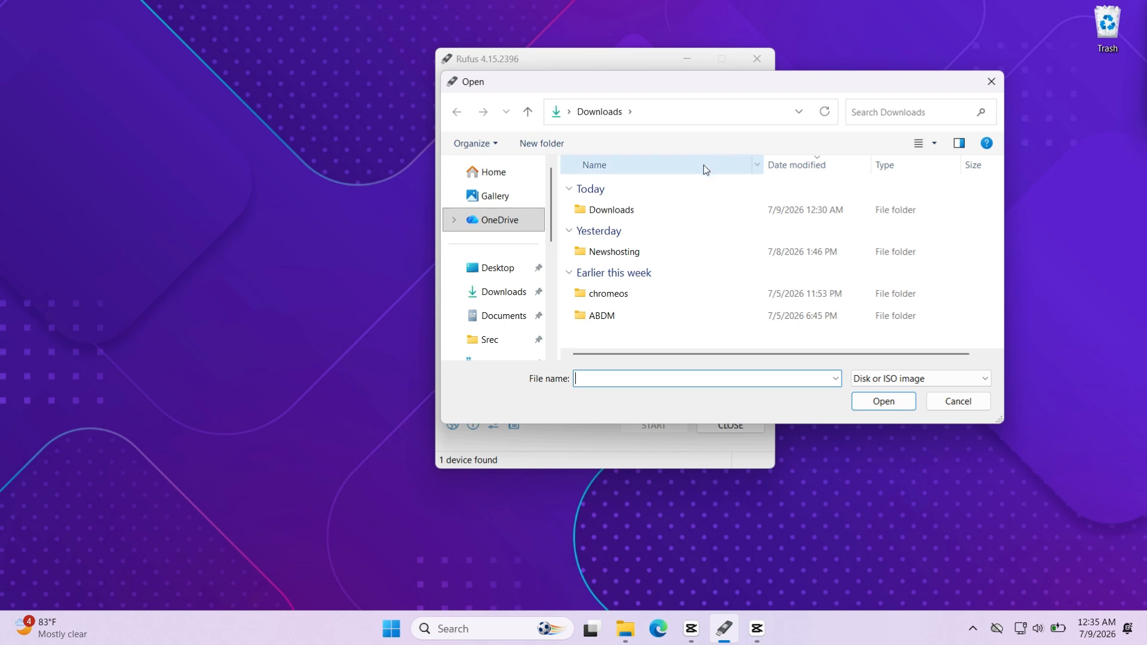
double_click(652, 212)
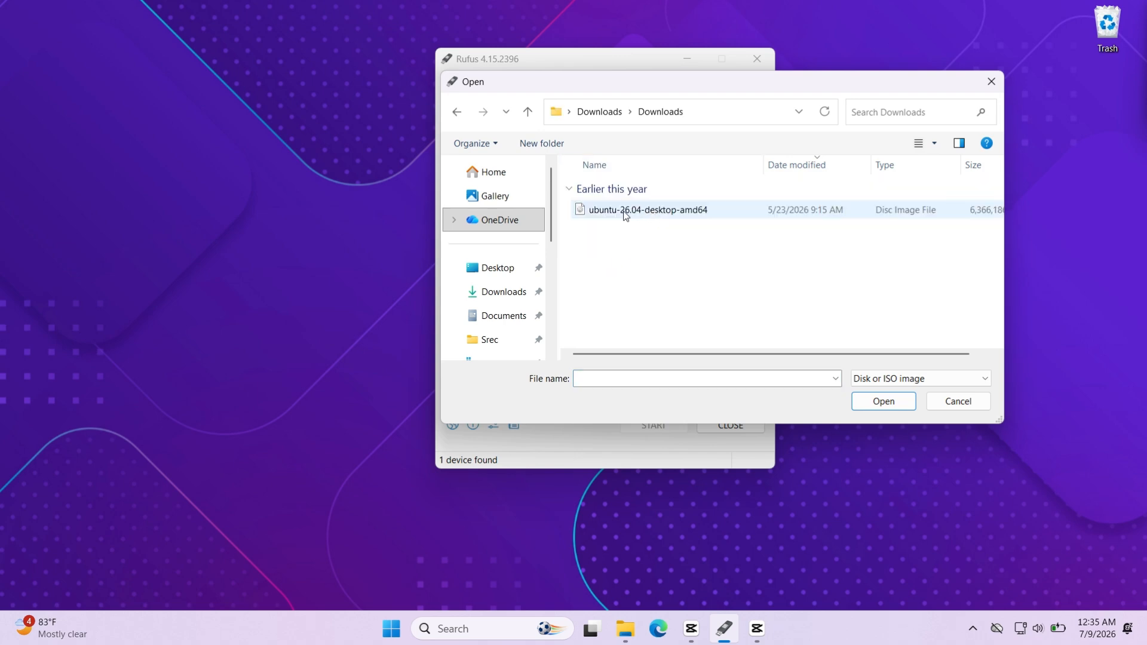
click(625, 215)
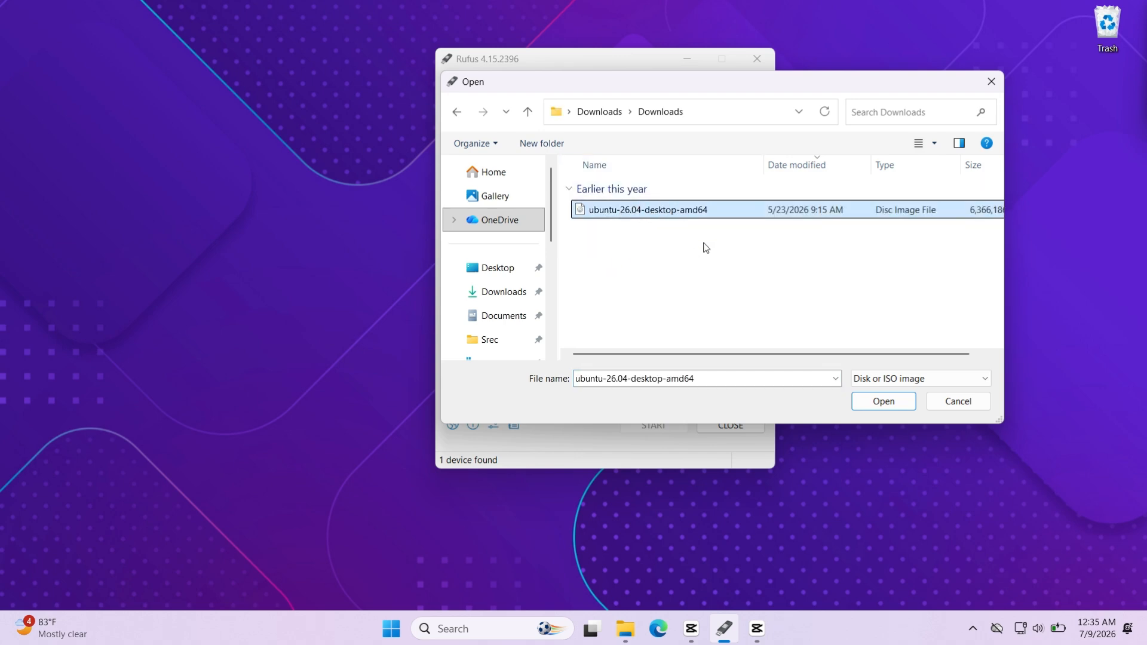
click(864, 403)
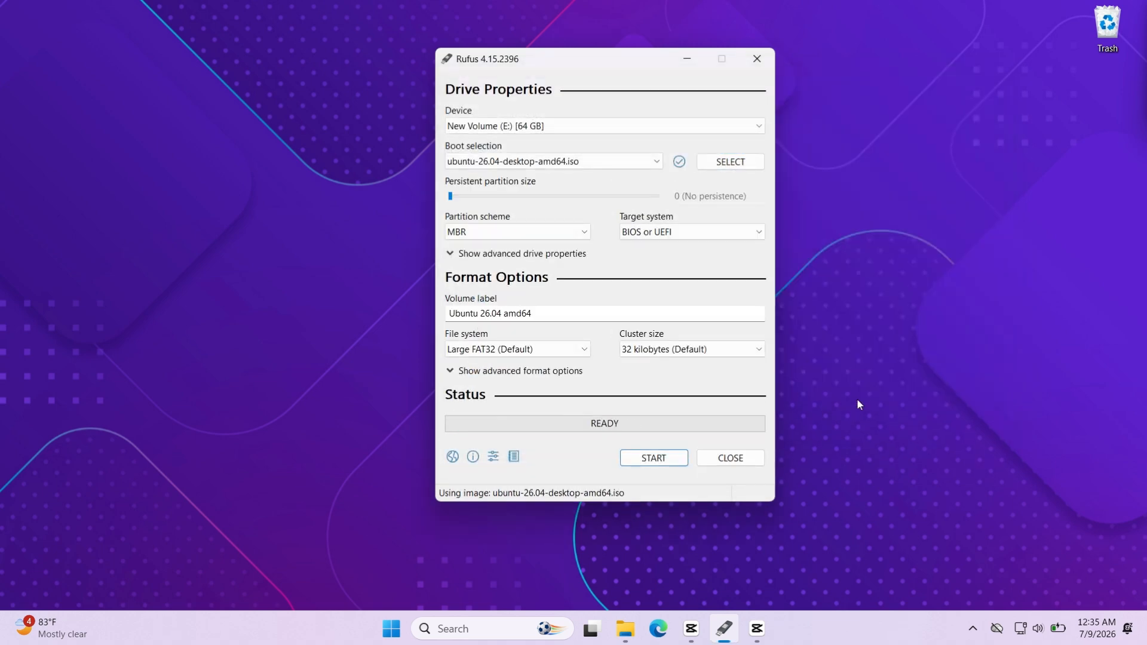
click(582, 232)
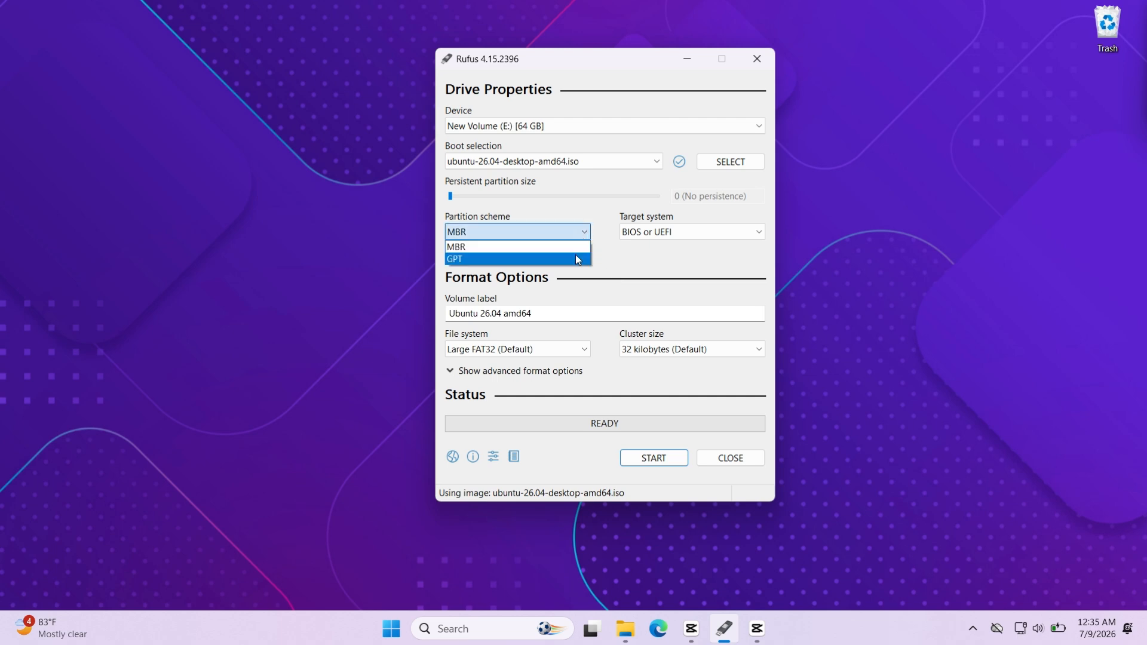
click(578, 259)
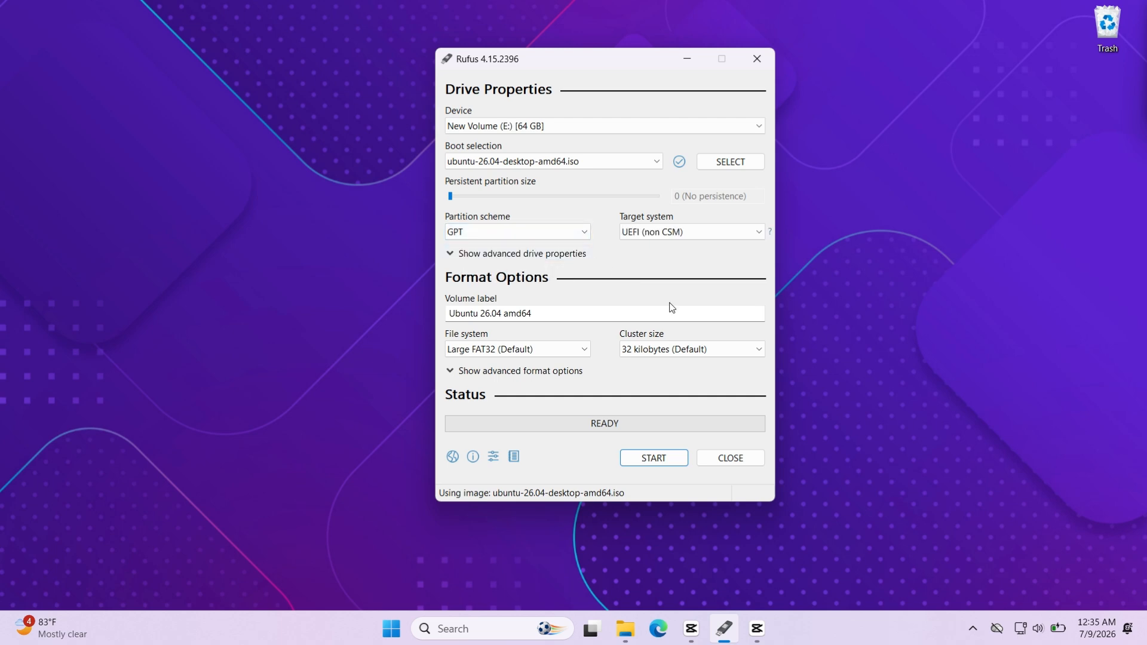
Step: Write the image to the 64 GB USB drive in ISO Image mode, accepting the data loss on it, and close Rufus
click(660, 459)
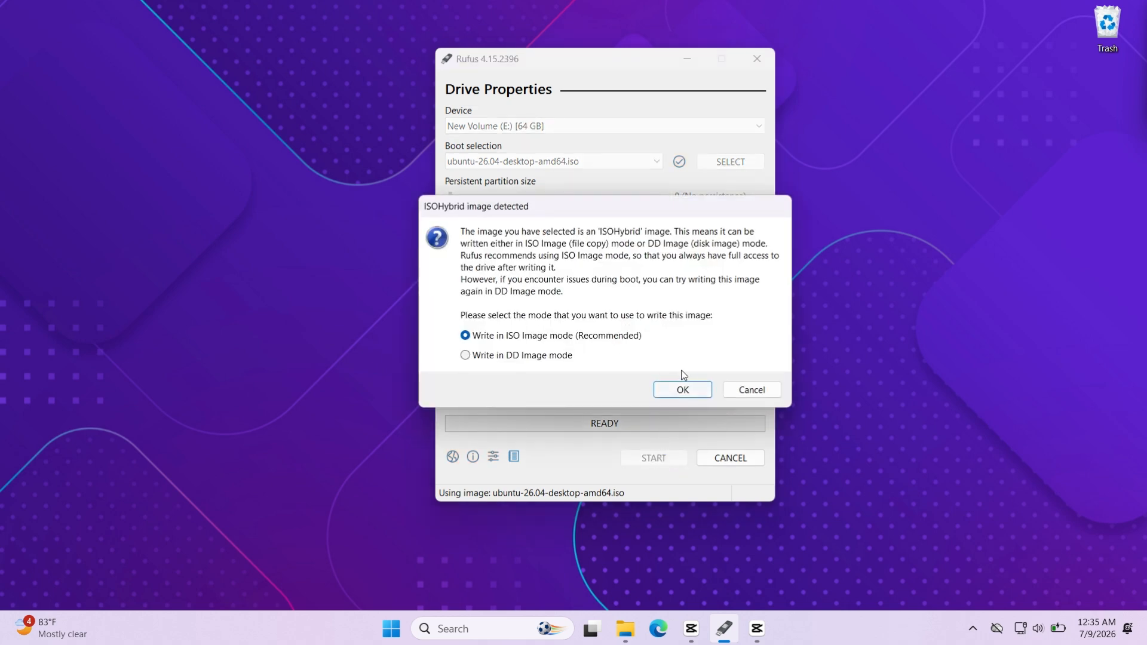
click(685, 389)
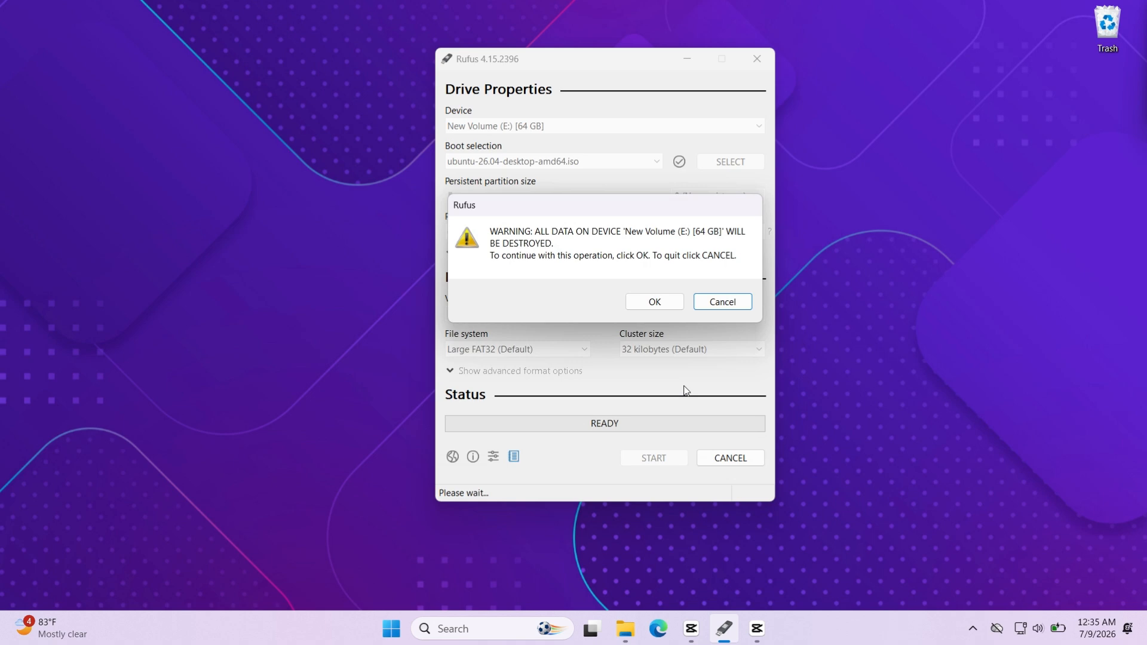
click(657, 300)
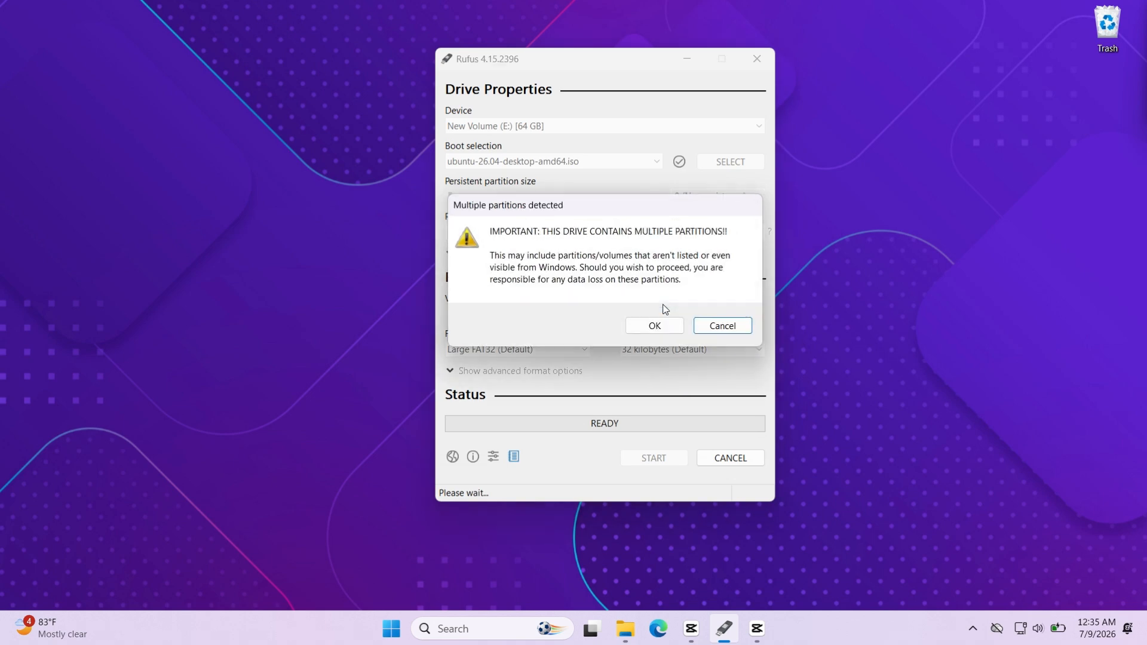
click(656, 325)
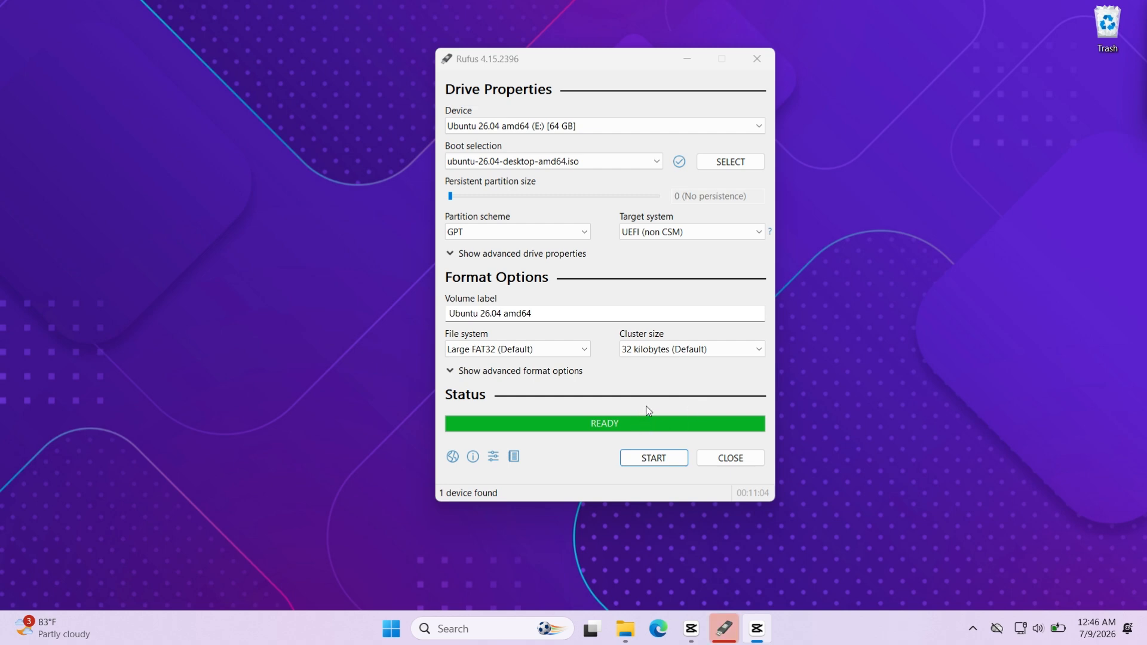
click(703, 459)
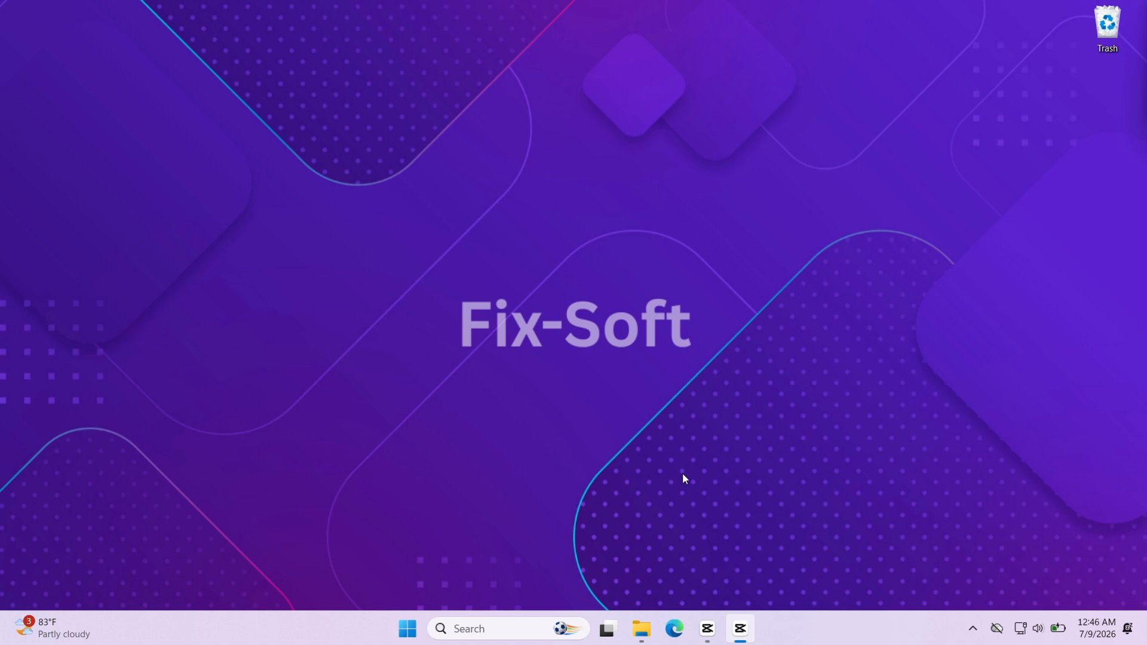
Step: Restart the PC into the advanced startup options and boot from the USB HDD device
click(407, 630)
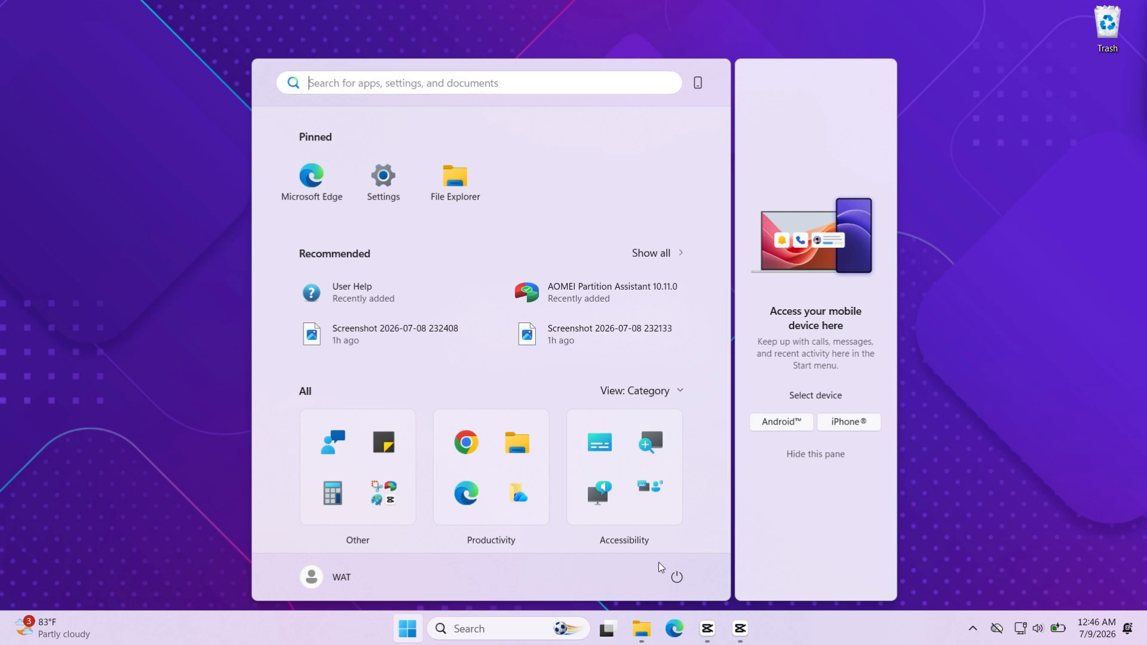
click(680, 577)
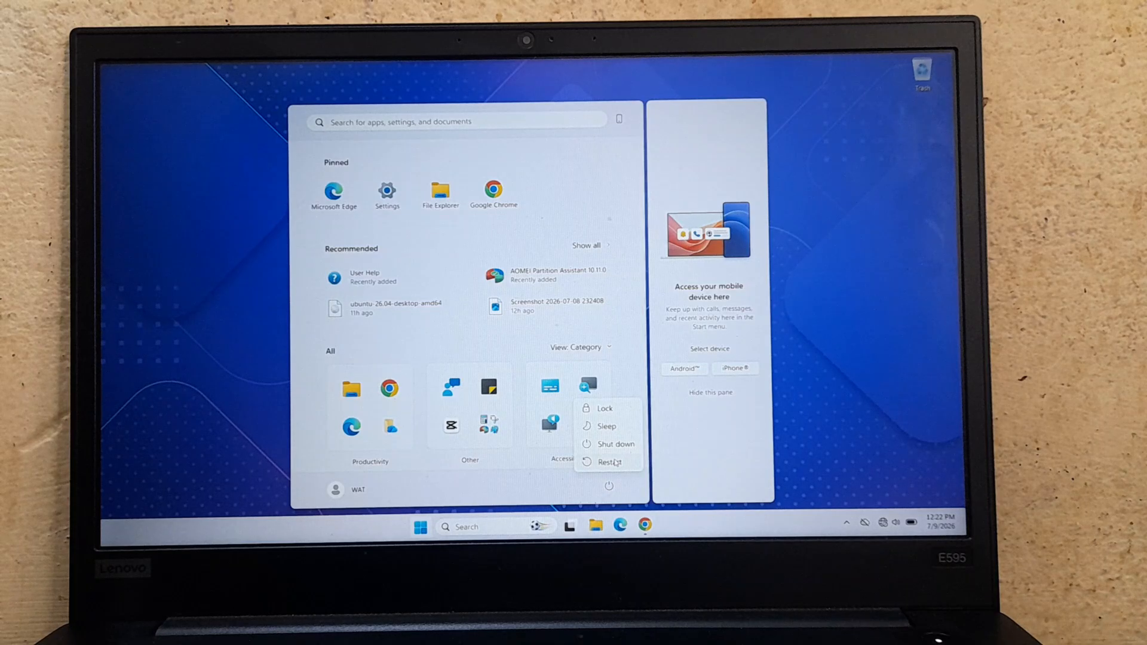
click(674, 545)
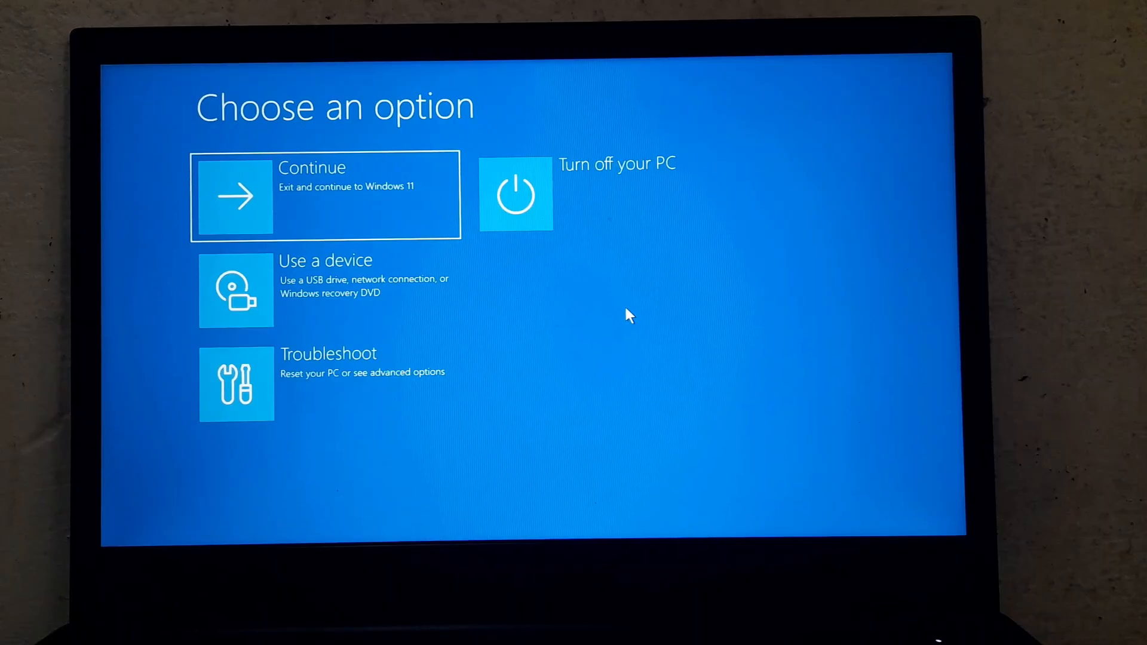
click(323, 283)
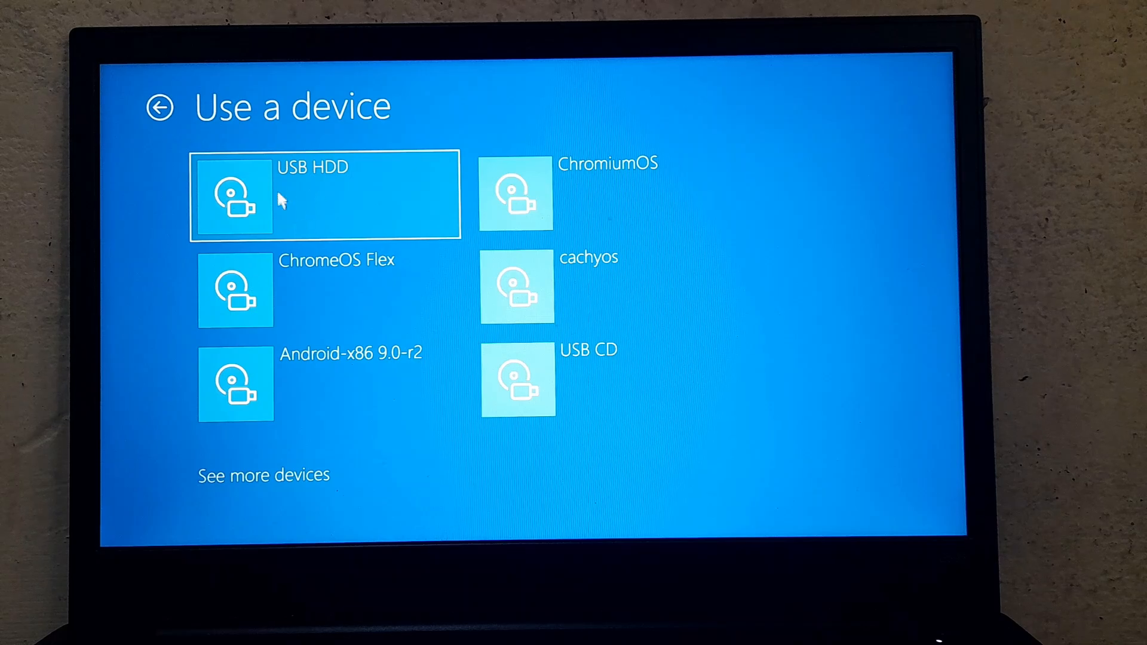
click(306, 193)
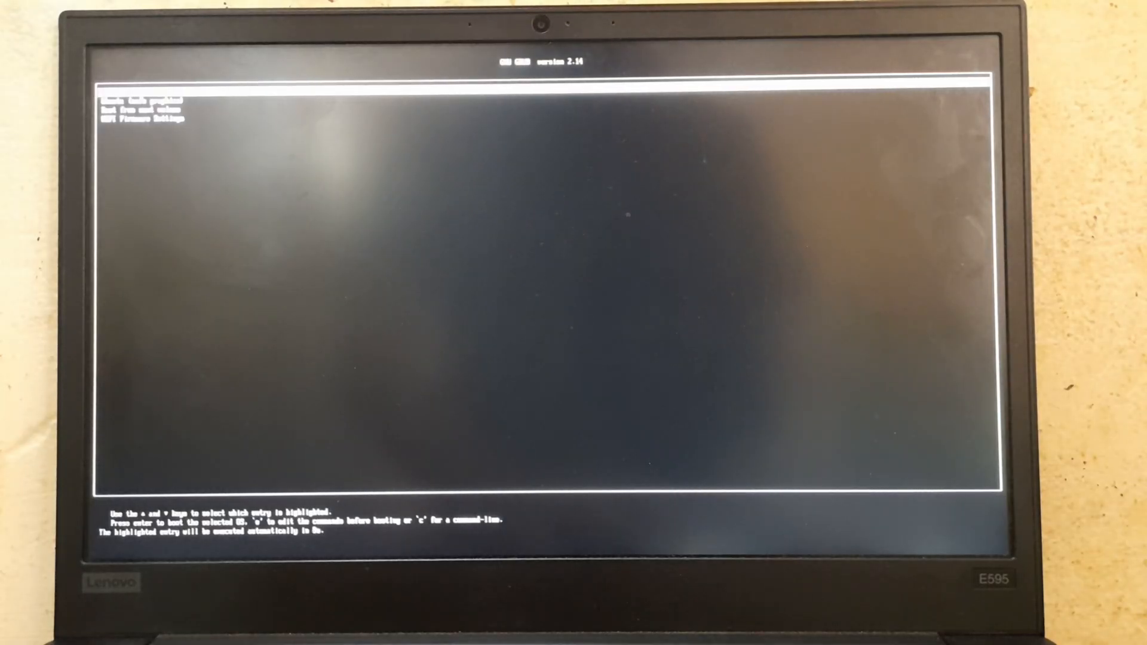
Step: Boot the Try or Install Ubuntu entry in the GRUB boot list
key(Down)
key(Up)
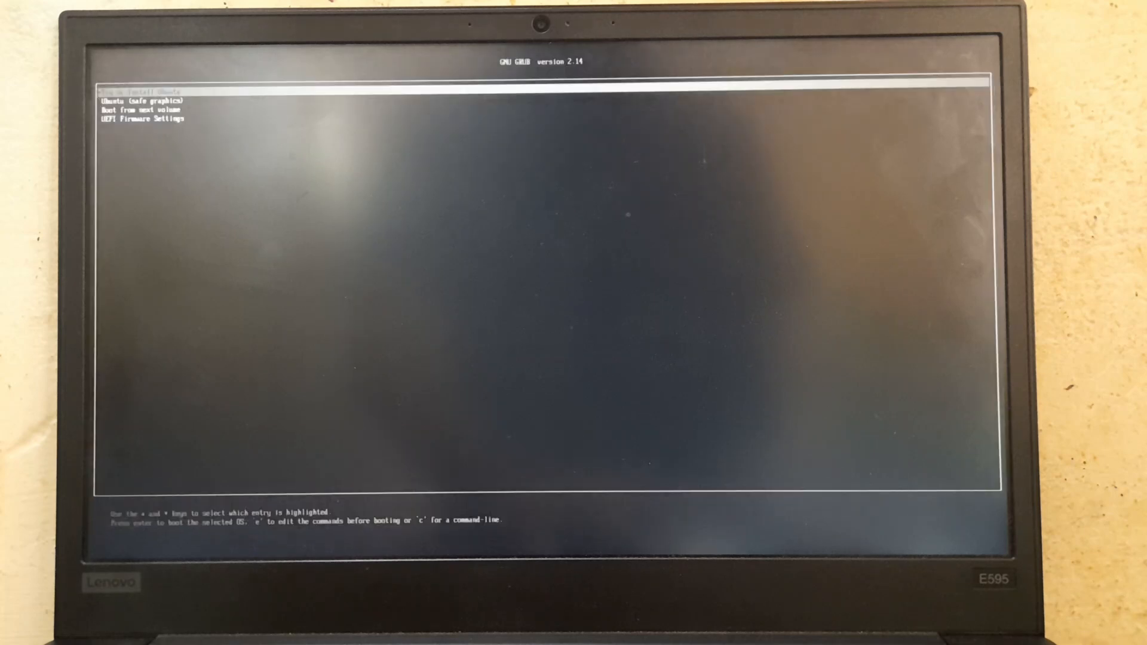
key(Return)
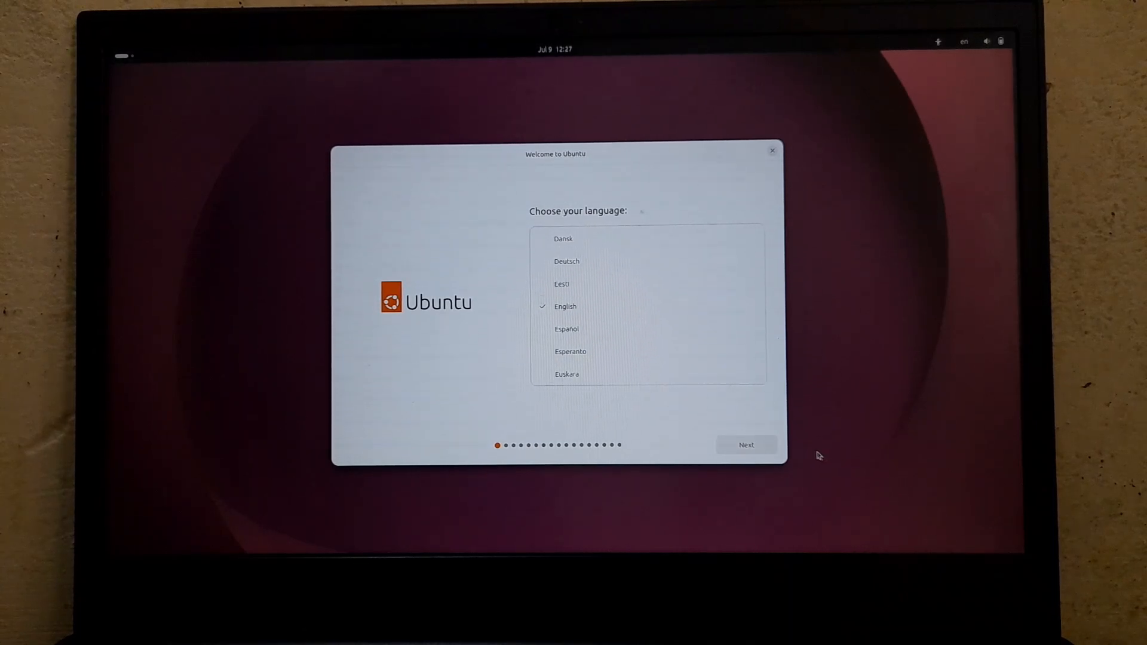
Step: Accept English as the installer language, skip the accessibility options, and keep the English (US) keyboard layout
click(771, 448)
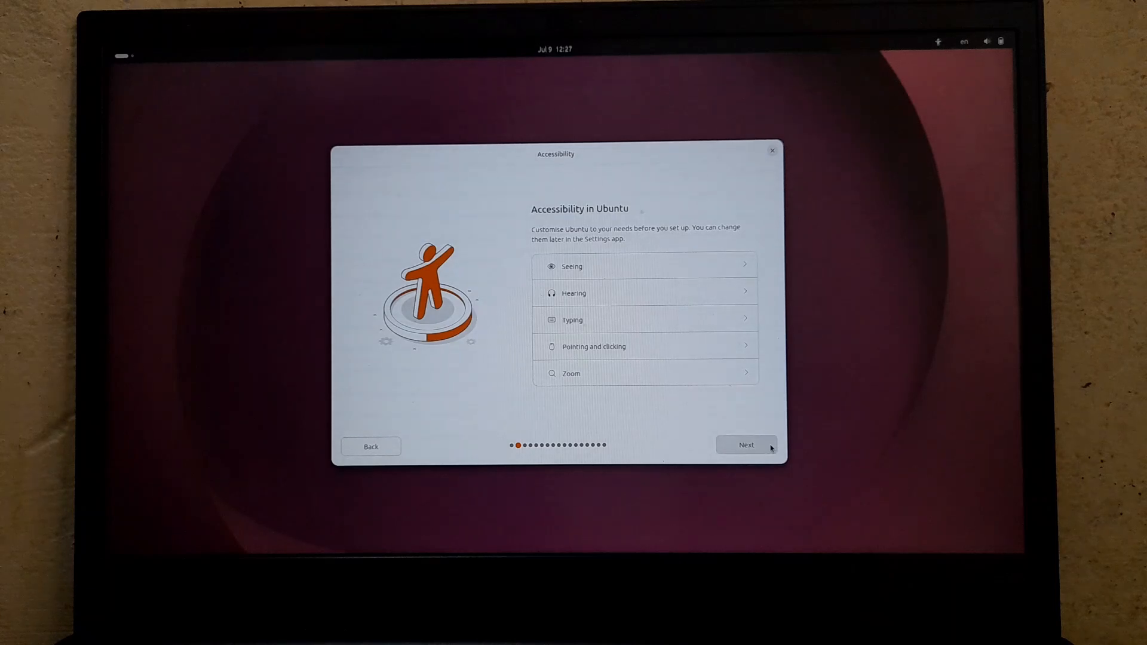
click(770, 448)
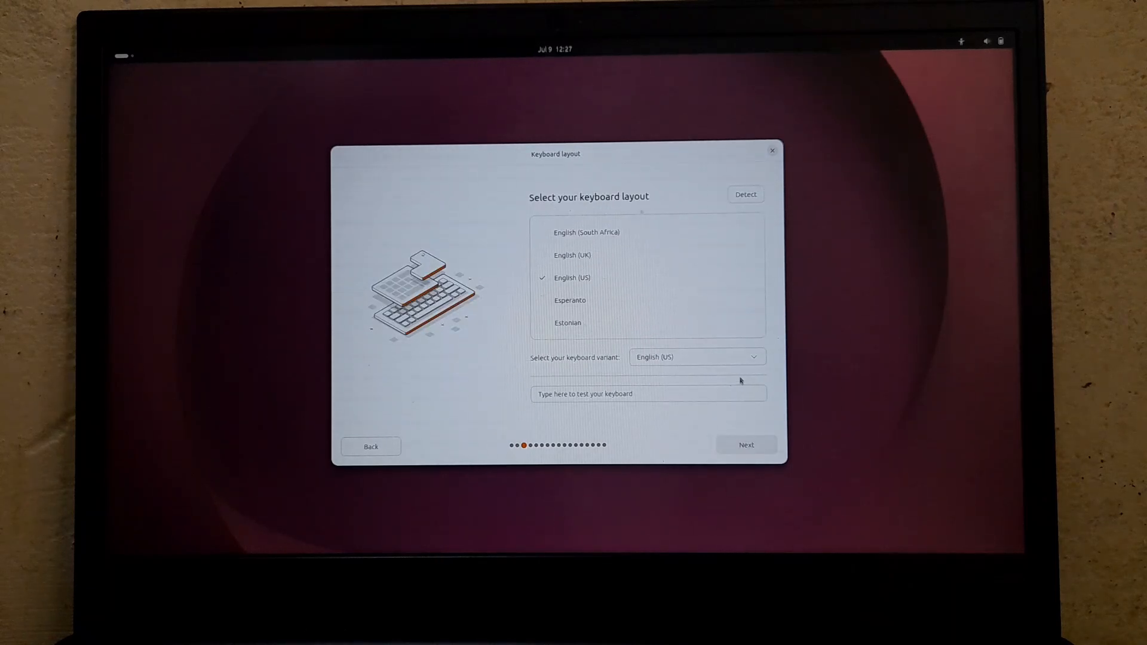
click(743, 448)
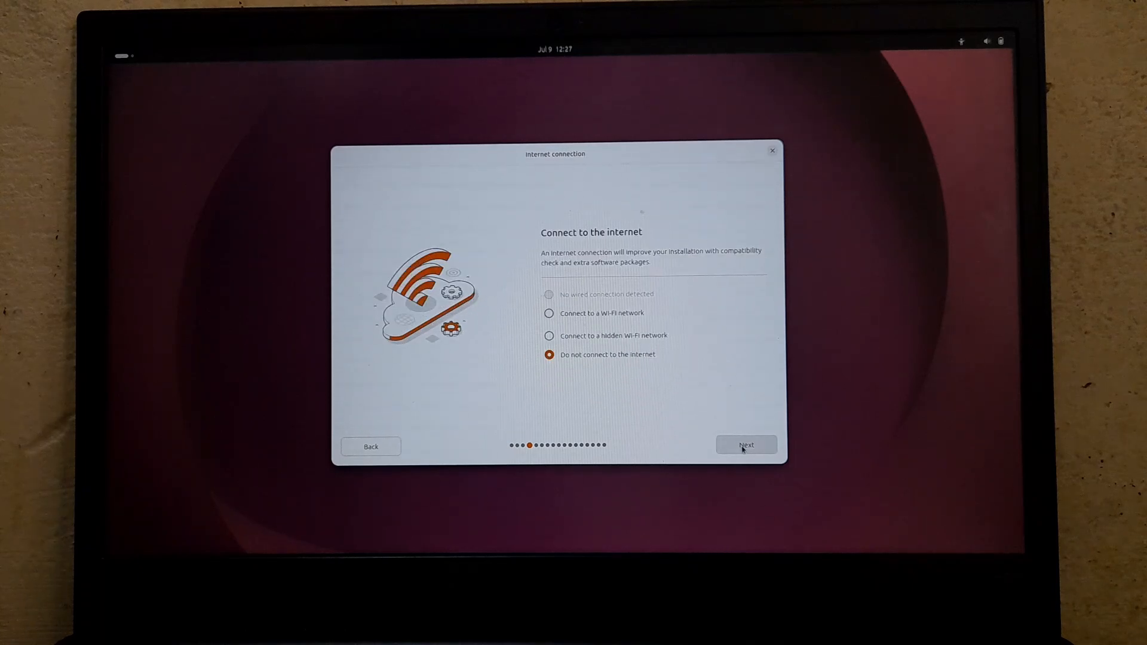
Step: Continue the setup without an internet connection and choose Install Ubuntu, Interactive installation, and the Default selection of apps
click(743, 446)
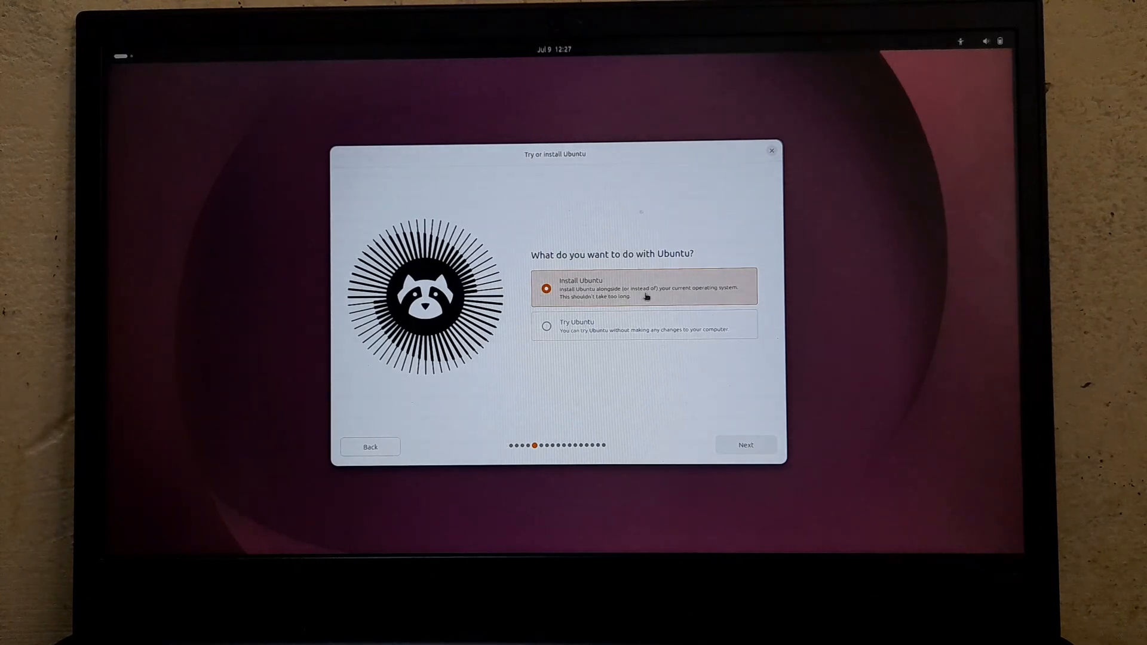
click(747, 446)
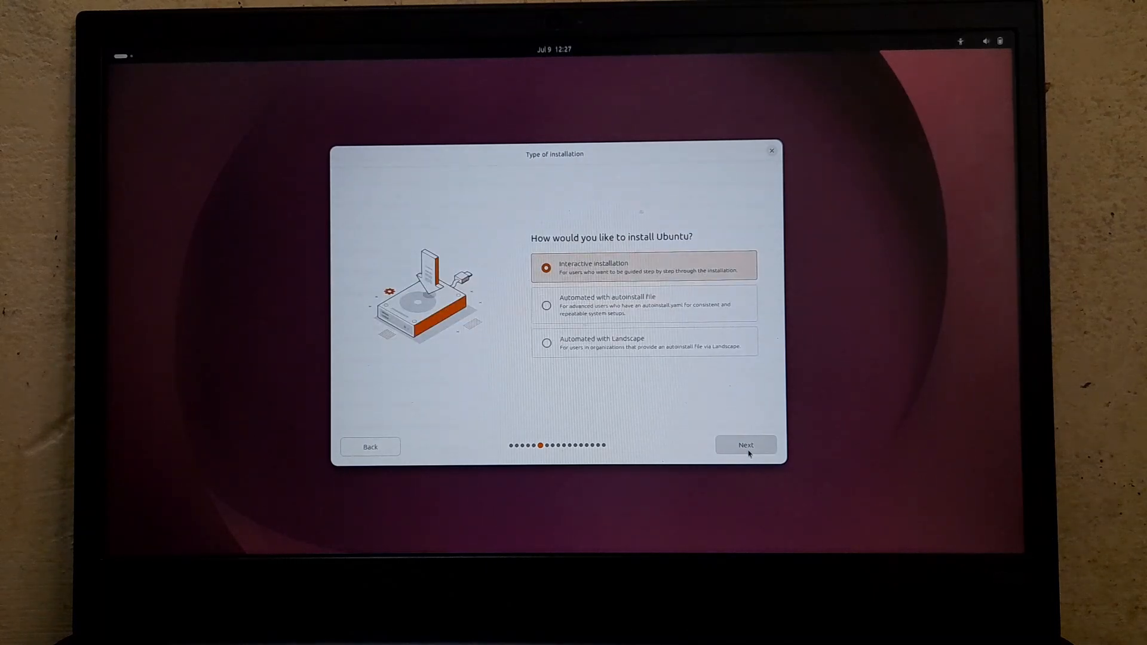
click(740, 448)
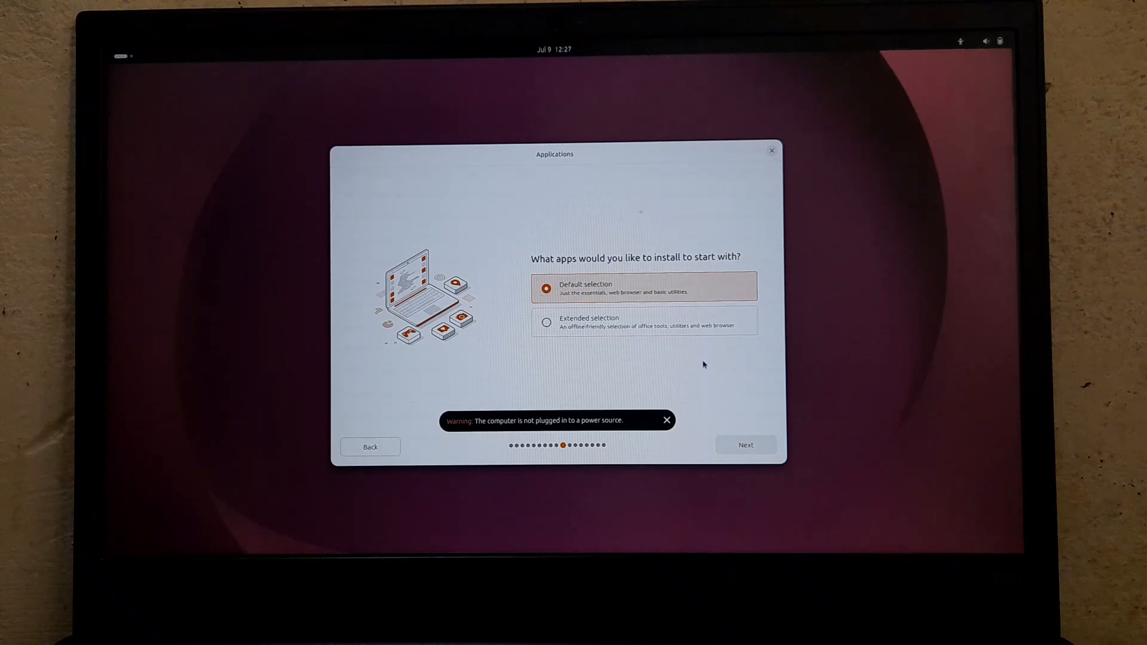
click(735, 450)
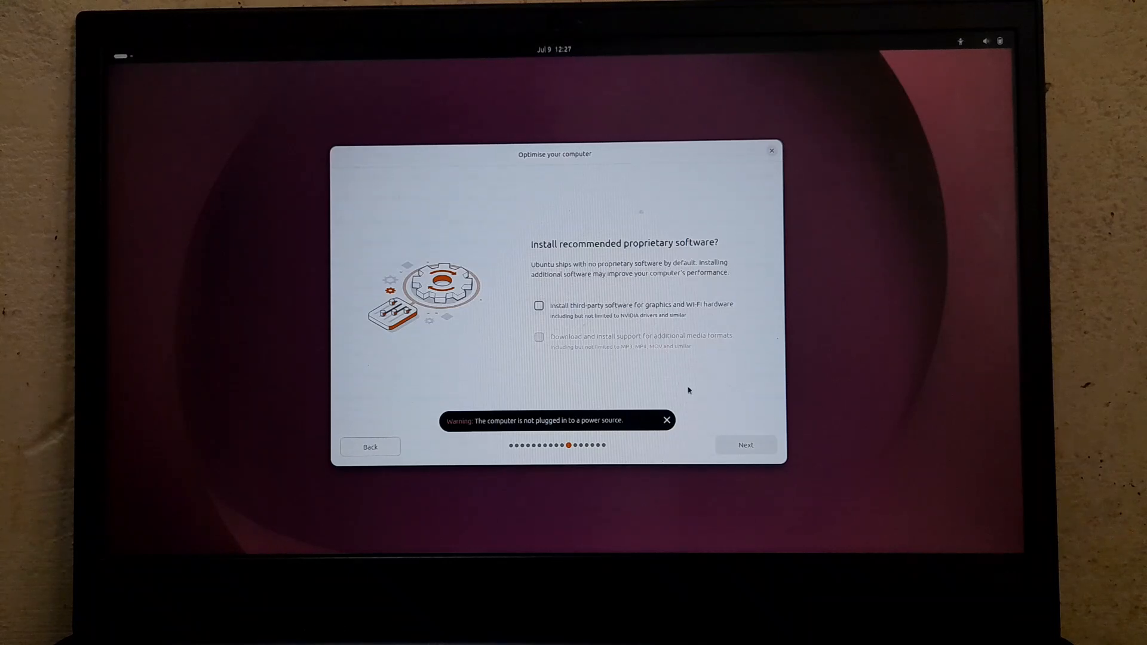
Step: Dismiss the power warning, skip proprietary software, and choose to install Ubuntu alongside Windows Boot Manager with no encryption
click(664, 421)
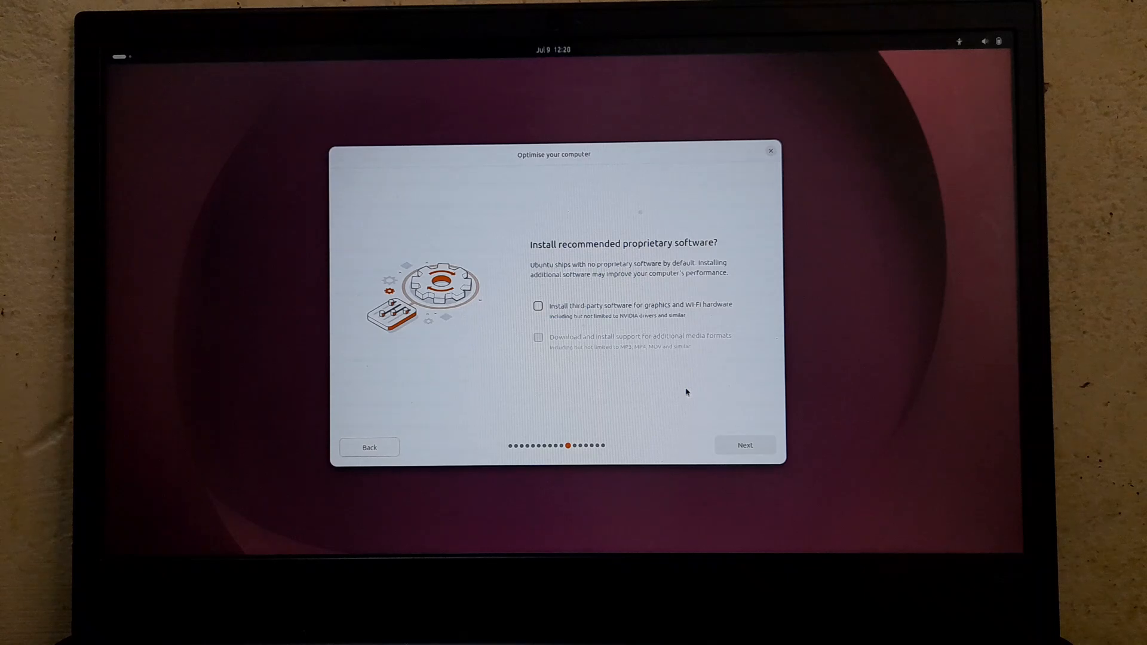
click(721, 452)
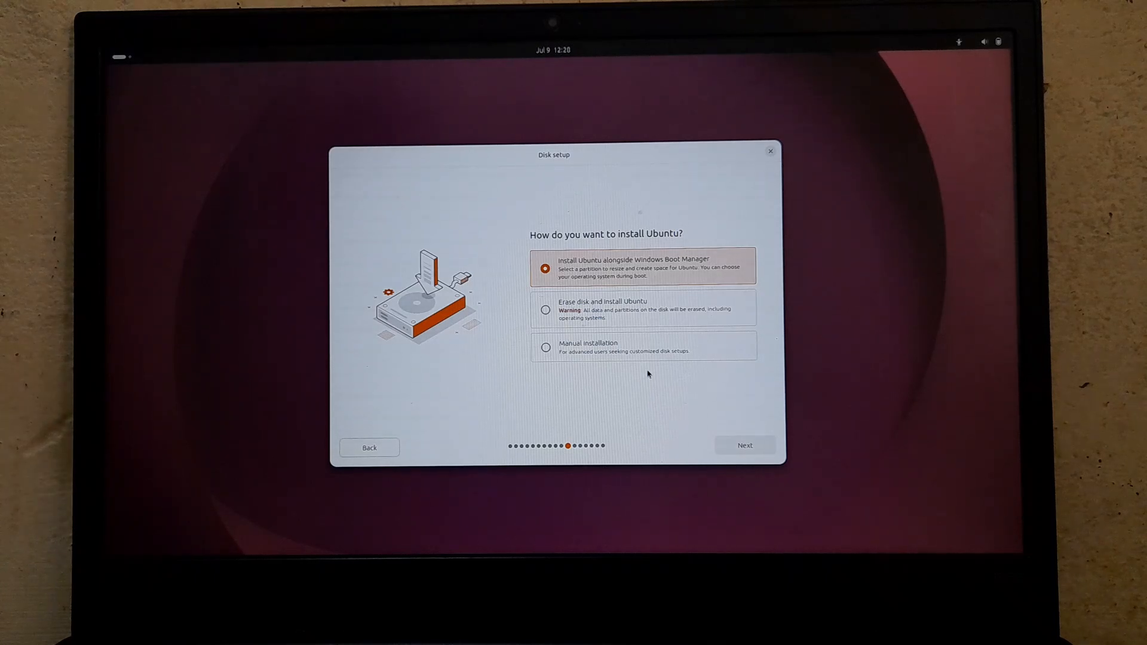
click(733, 447)
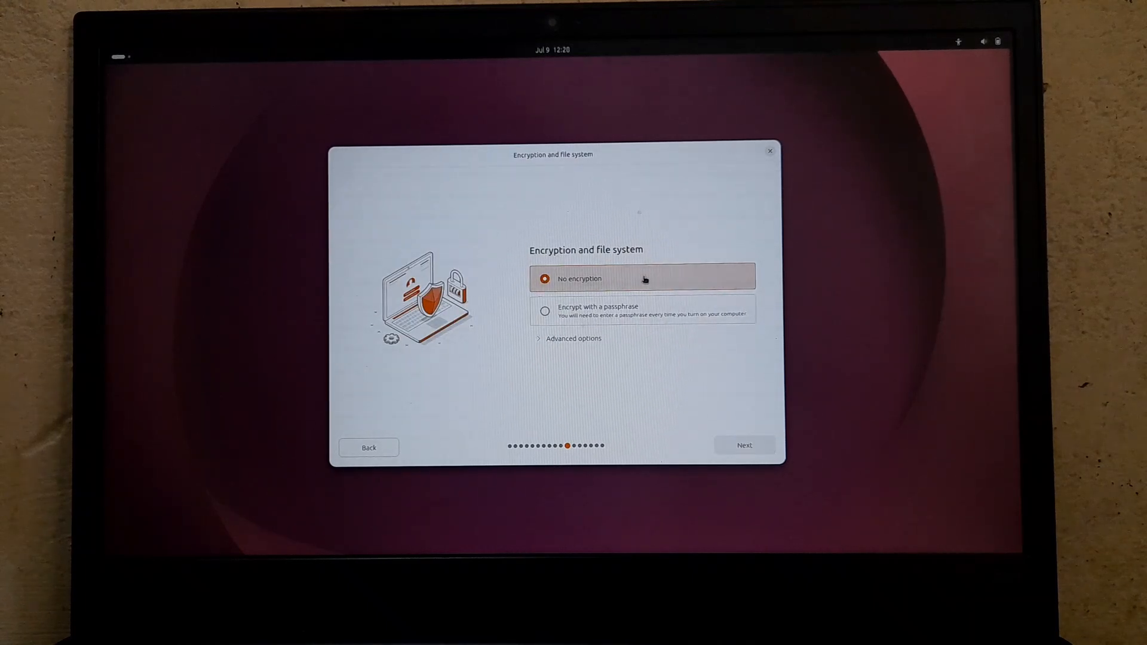
click(734, 452)
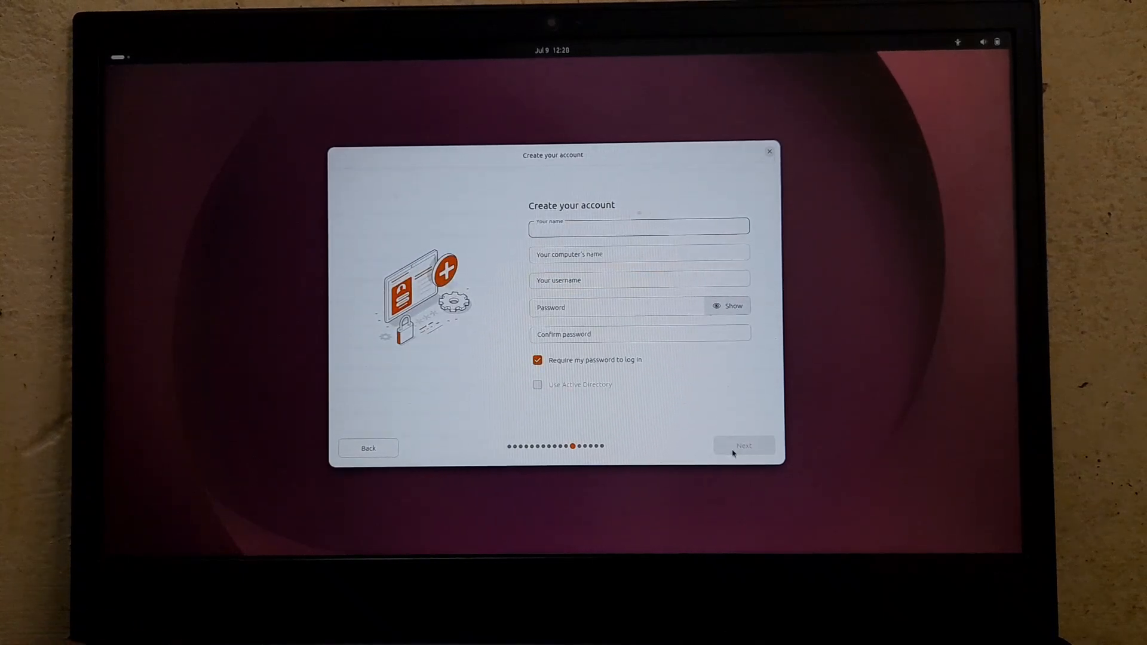
Step: Create the user account with the name Fixsoft, keep the suggested computer name and username, and enter and confirm the account password
text(Fixsoft)
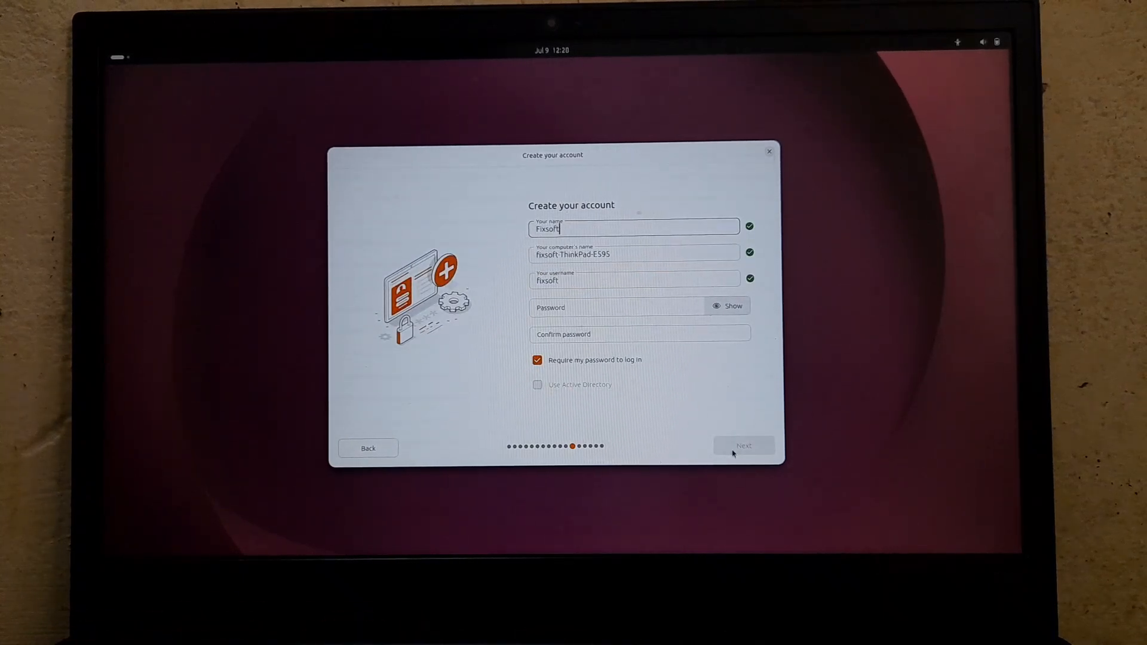
click(668, 304)
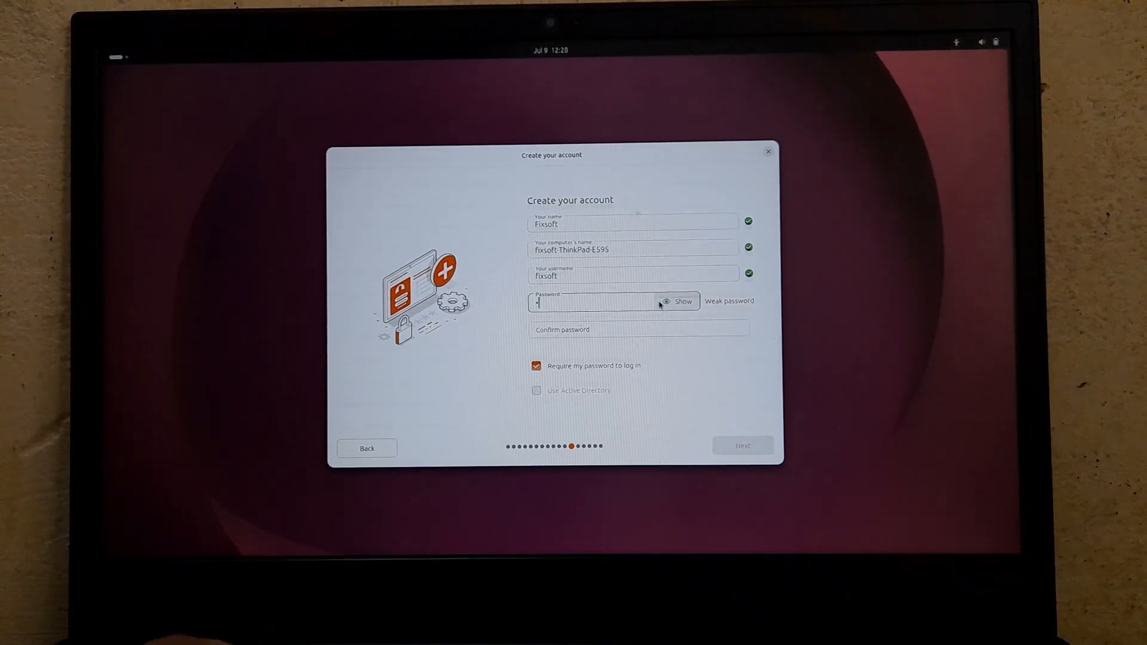
click(651, 327)
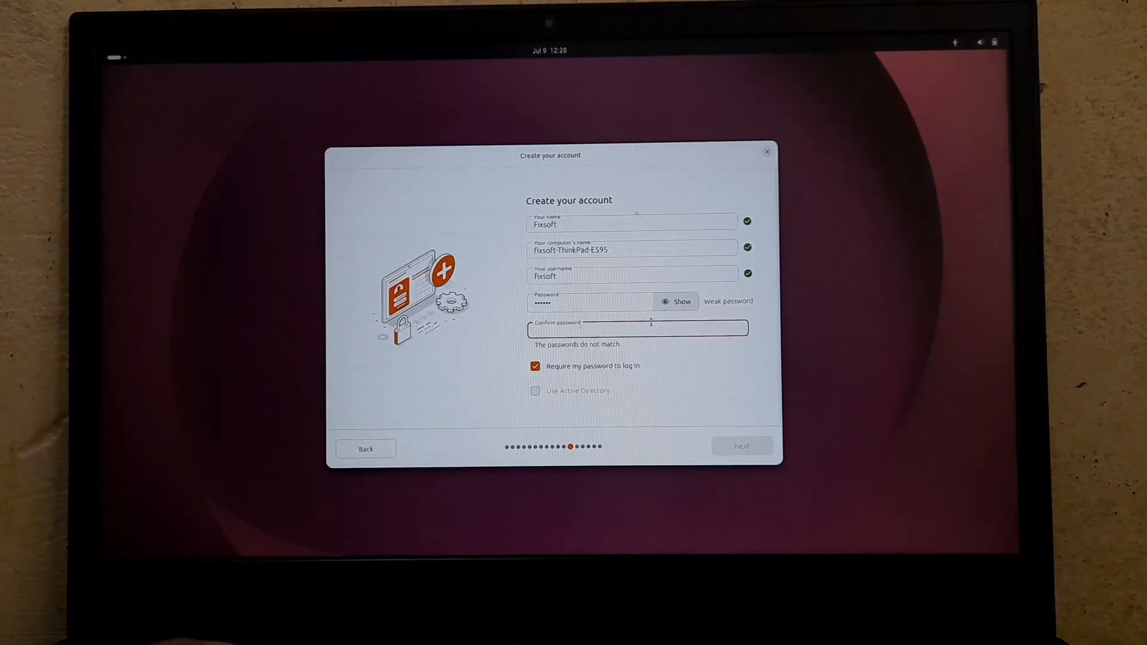
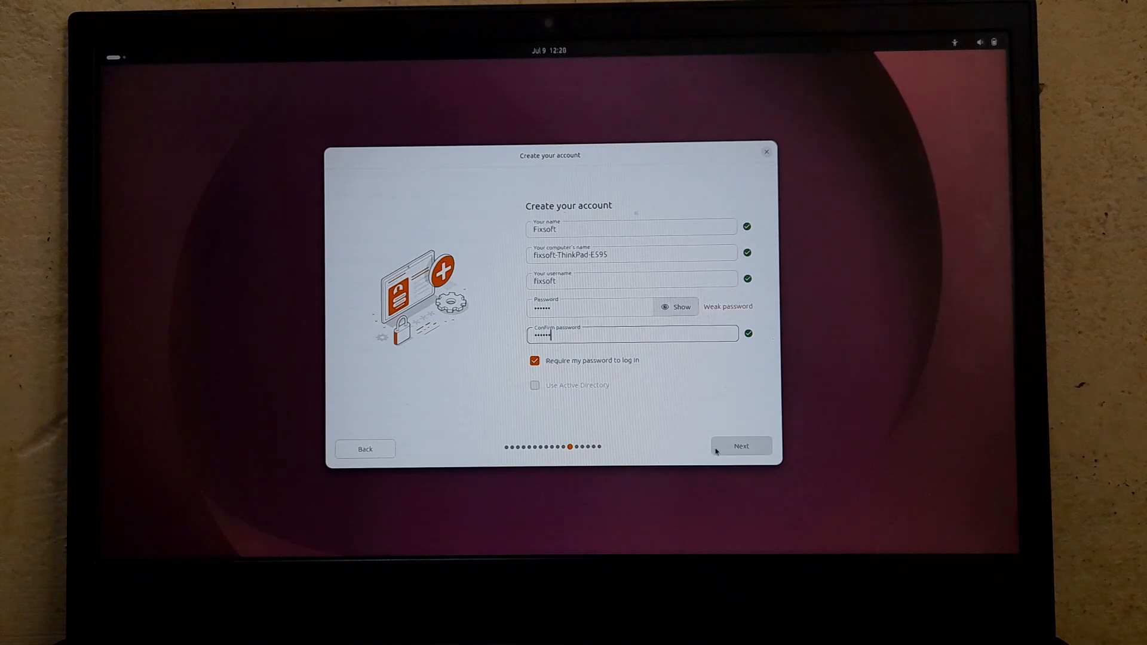
click(720, 448)
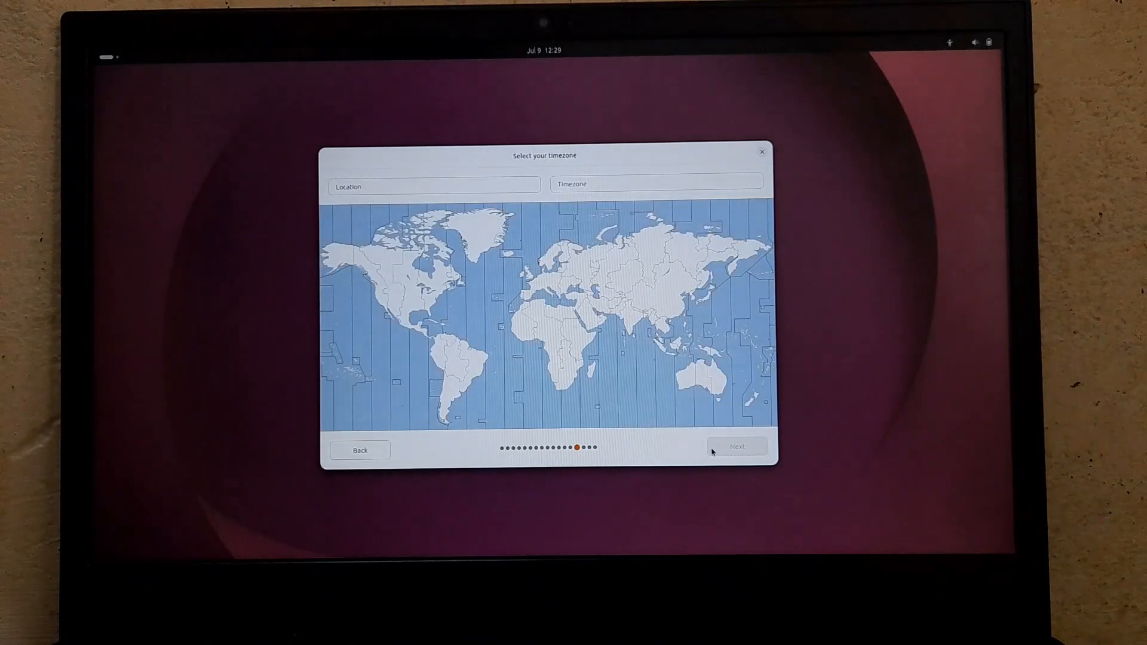
Step: Set the location to Un (Uttar Pradesh, India) with the Asia/Kolkata timezone
click(418, 187)
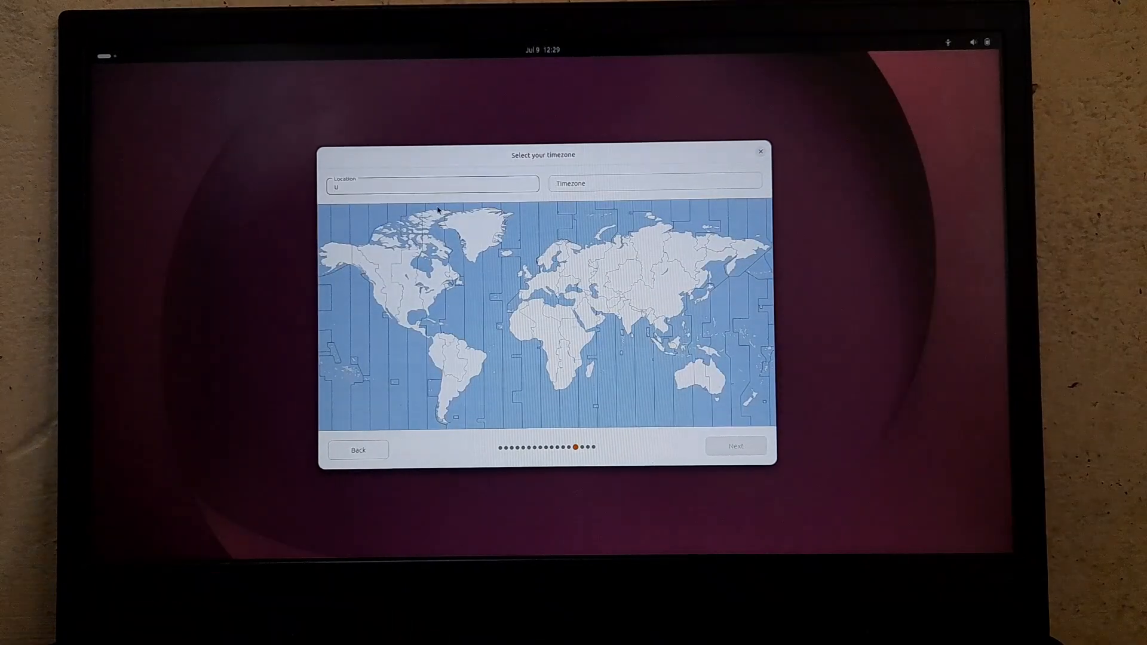
text(un)
click(422, 204)
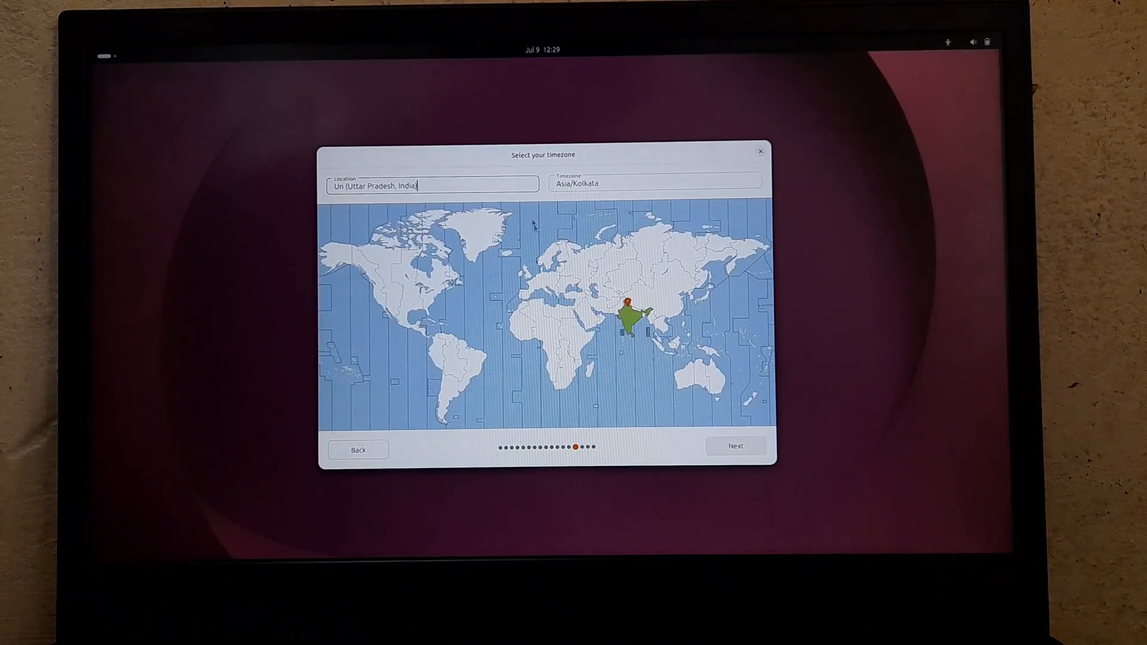
click(723, 453)
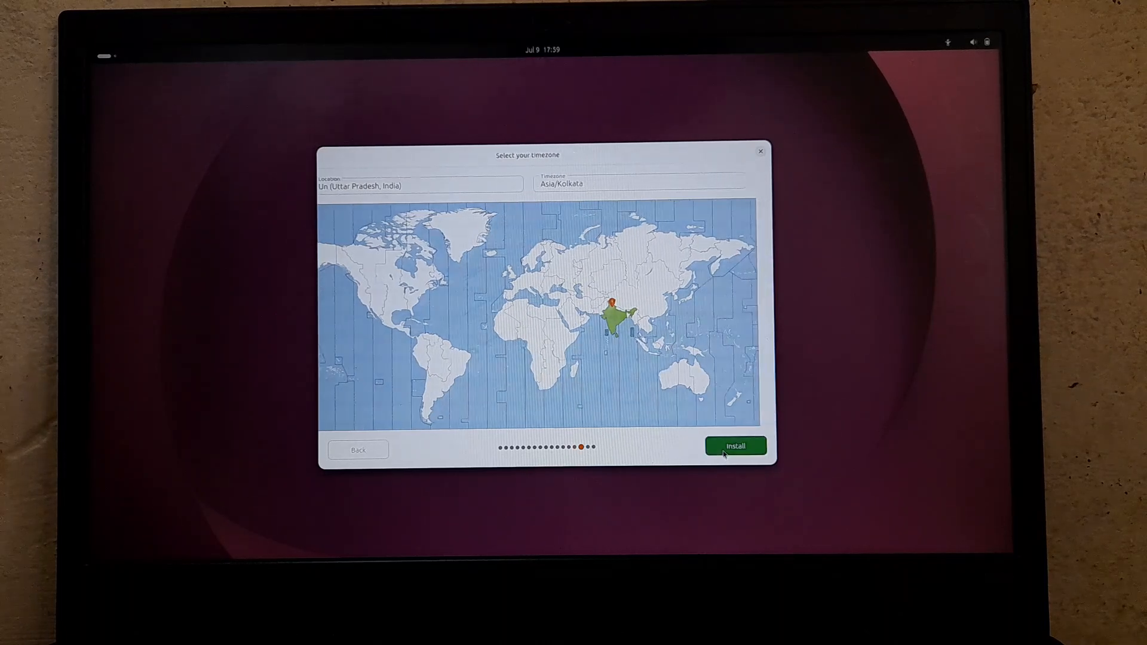
Step: Review the installation summary down to the partition list and start the Ubuntu installation
scroll(679, 392, down, 3)
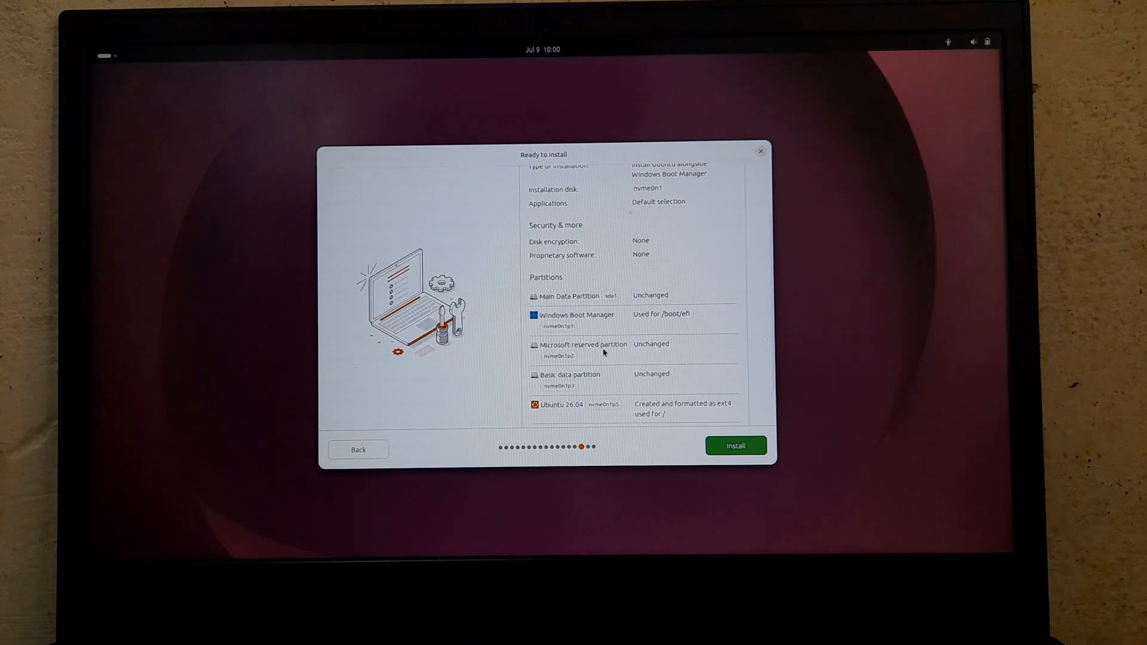
scroll(603, 352, down, 2)
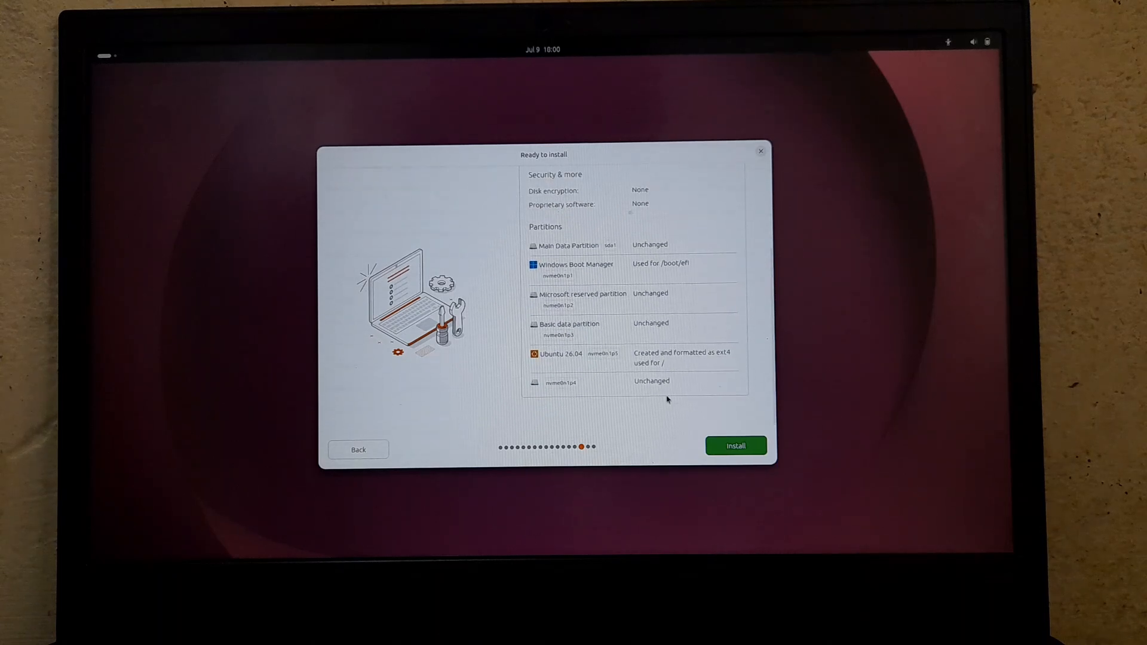
click(723, 446)
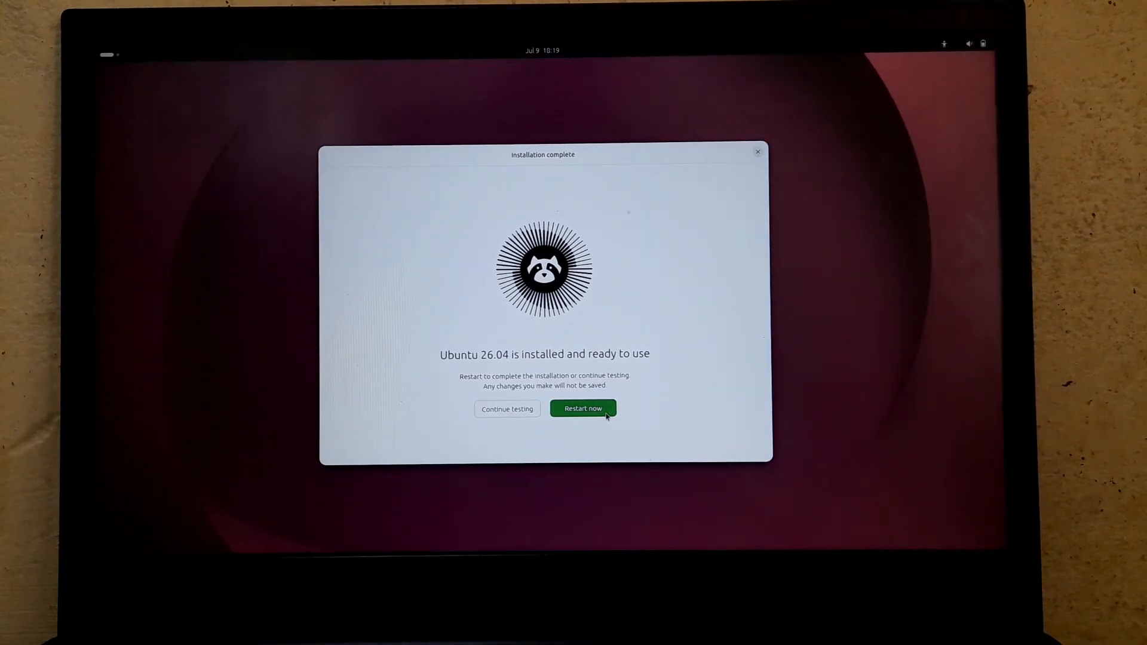
Step: Restart the PC after the installation and boot the Ubuntu entry from the GRUB boot list
click(605, 412)
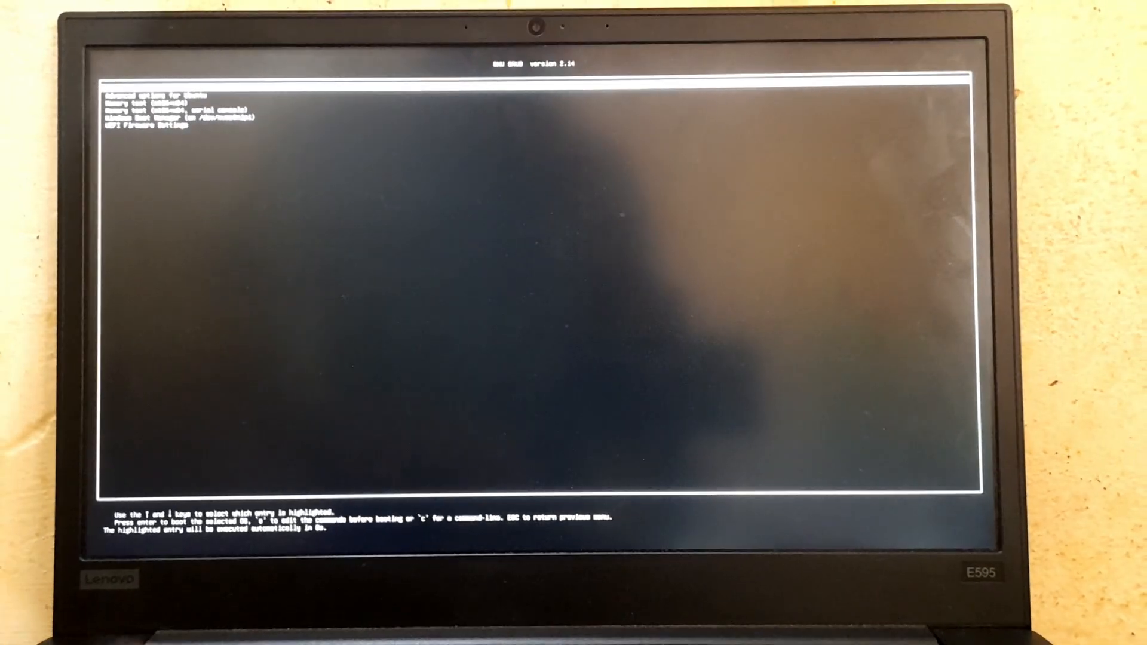
key(Down)
key(Down)
key(Down)
key(Down)
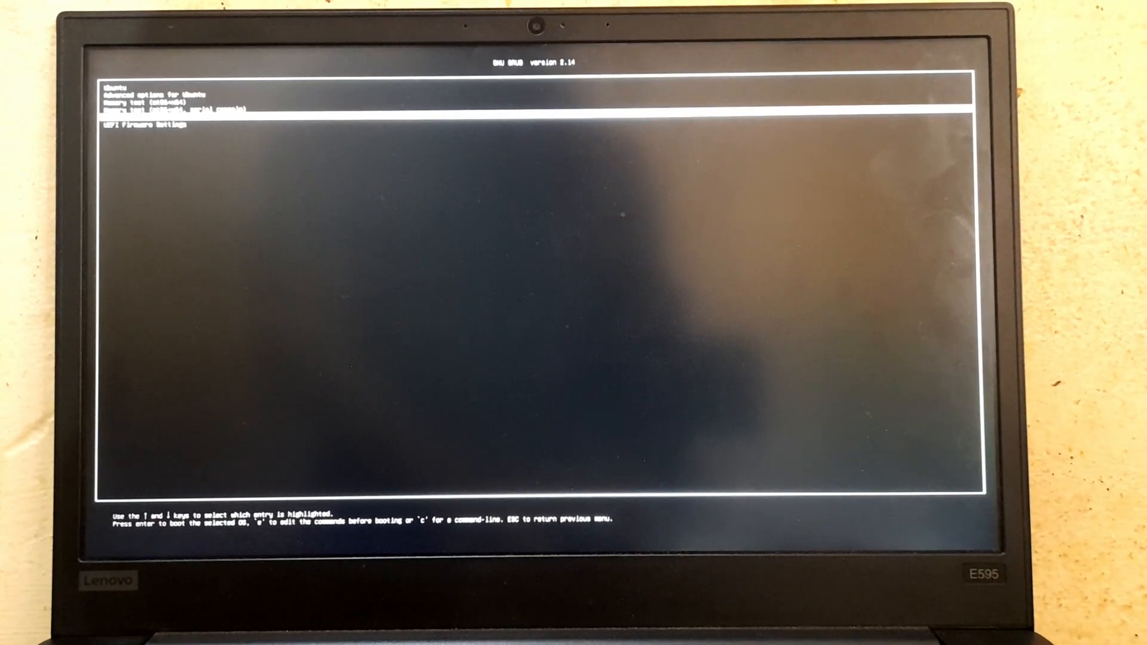
key(Up)
key(Up)
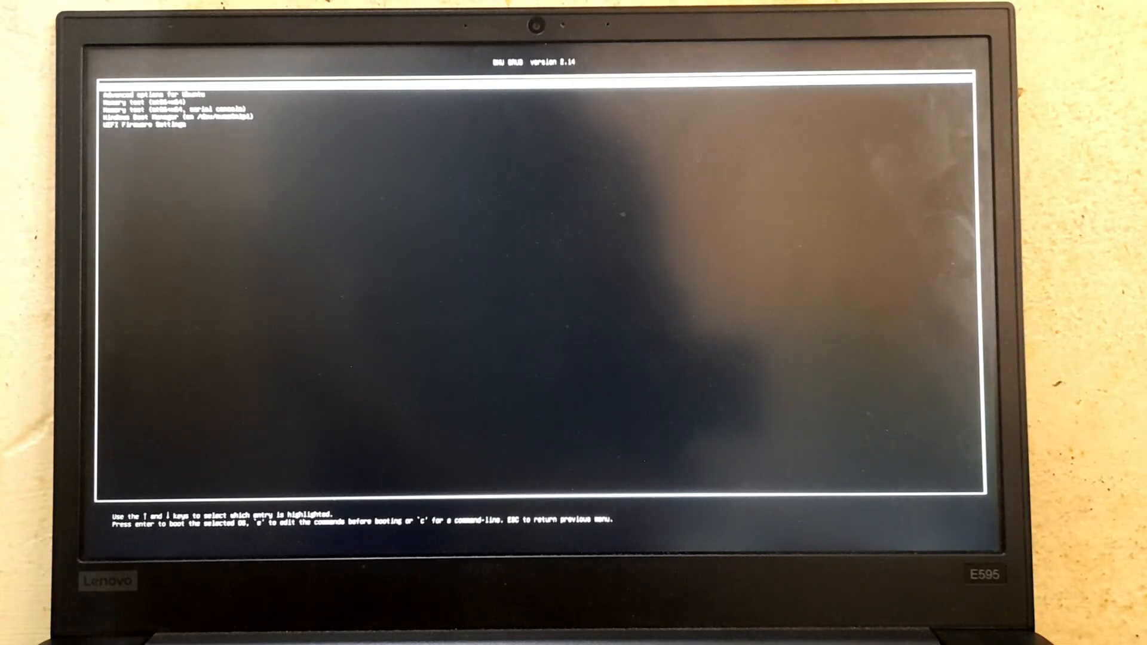
key(Return)
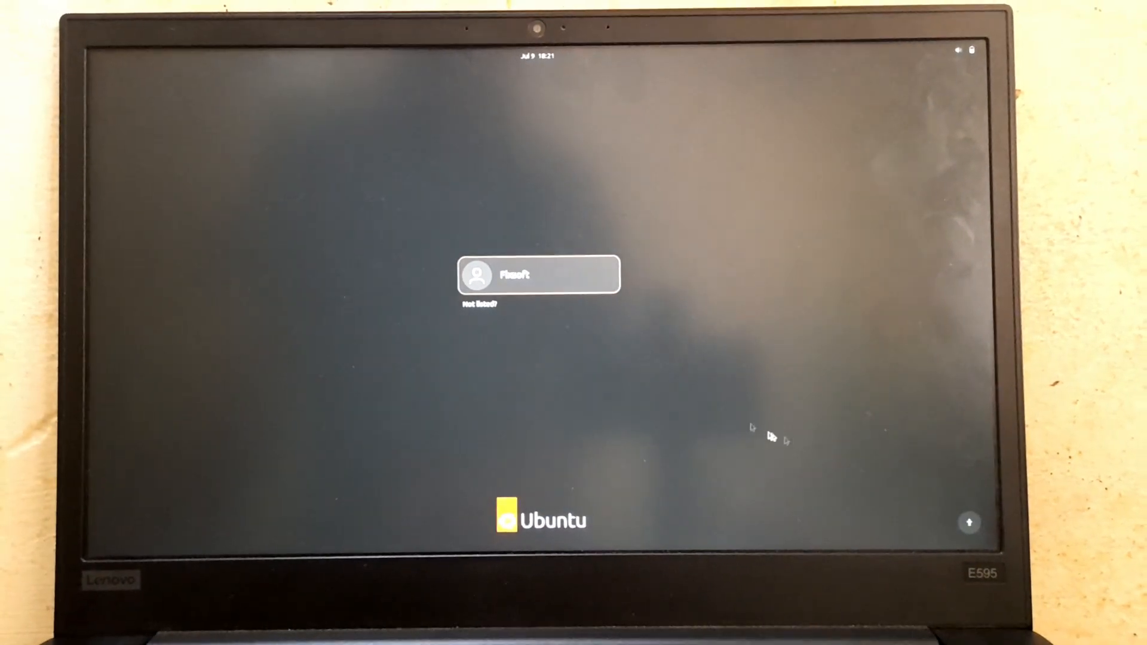
Step: Log in to the Fixsoft account by entering the account password
click(593, 287)
key(Caps_Lock)
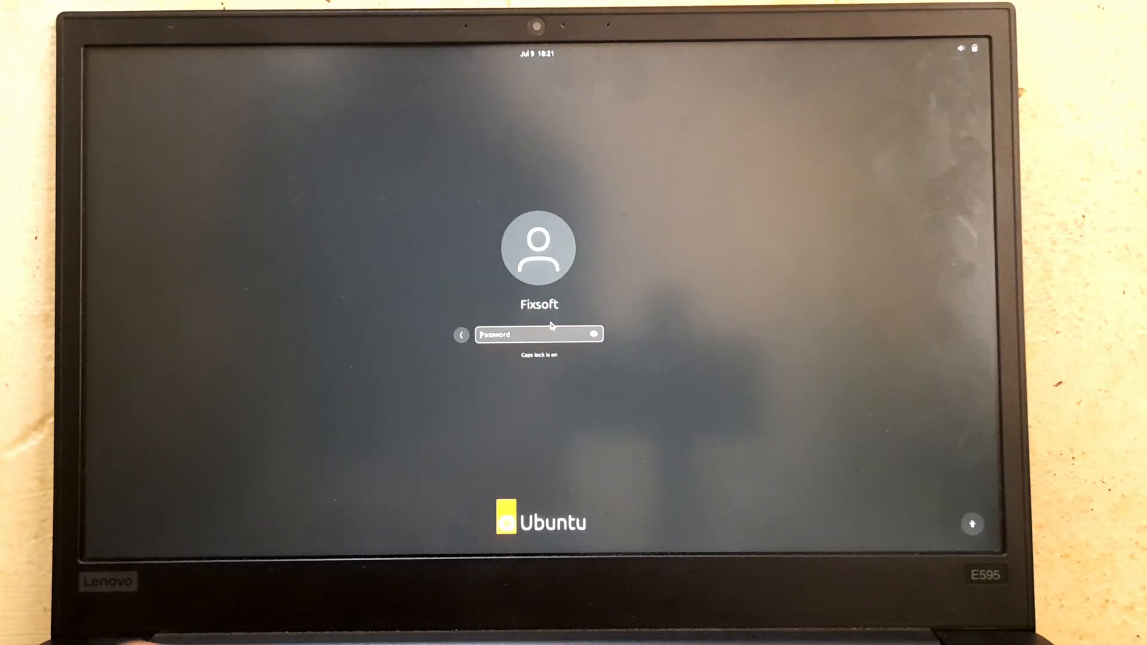
text(•••••••)
key(Return)
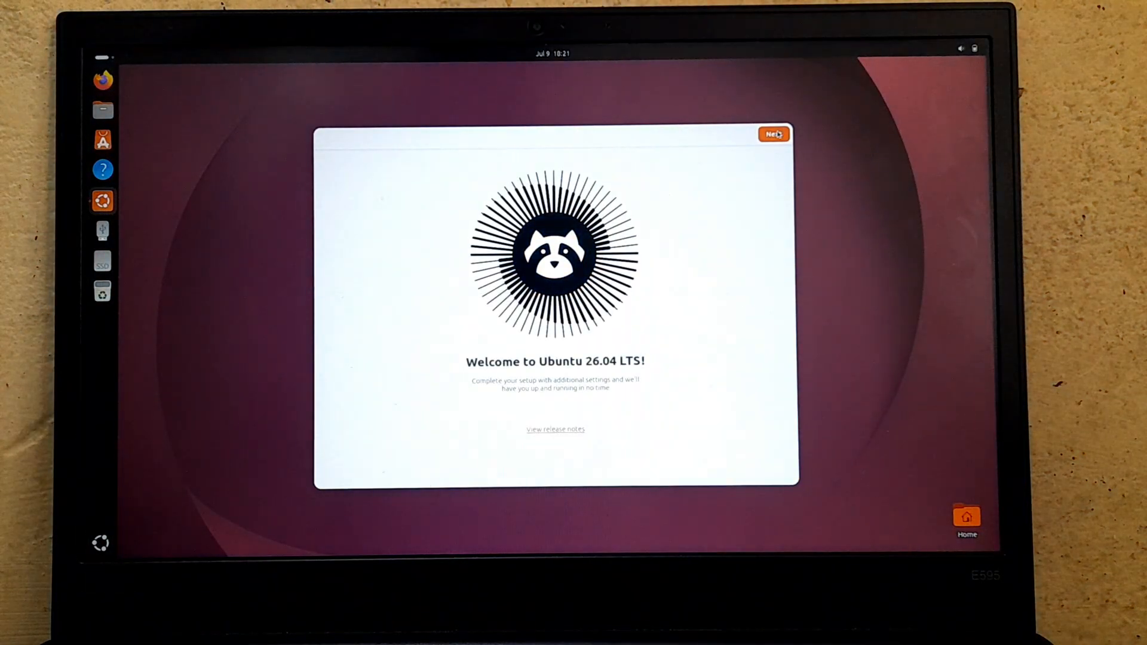
Step: Complete the Ubuntu welcome setup with its default options and open the file manager
click(778, 134)
click(777, 134)
click(778, 134)
click(777, 134)
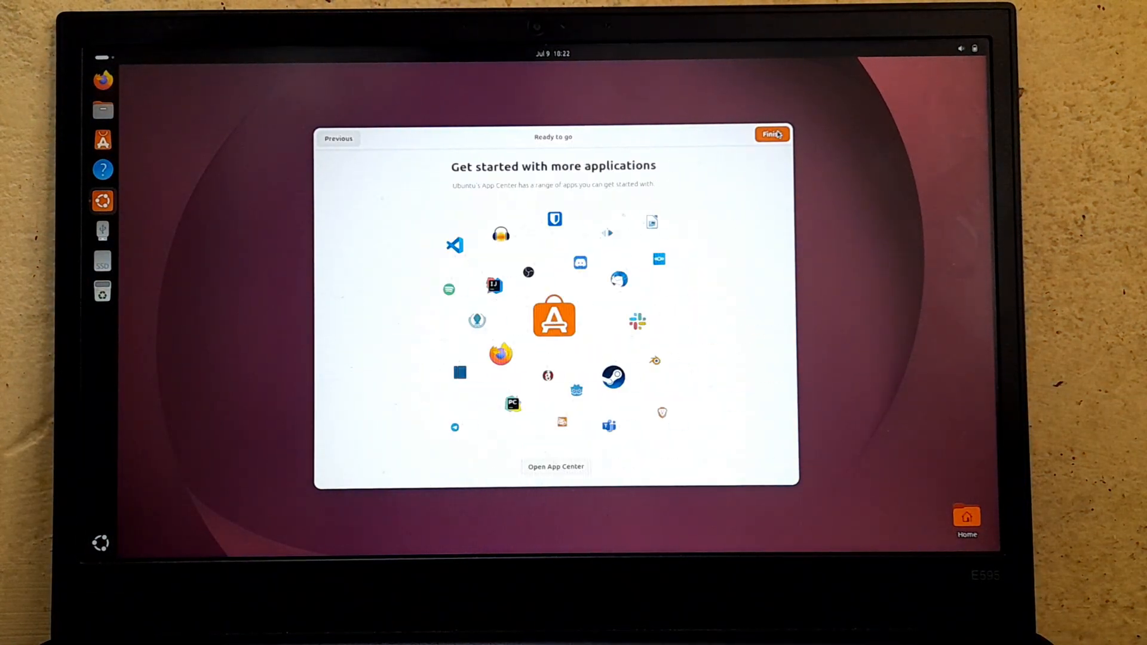
click(777, 134)
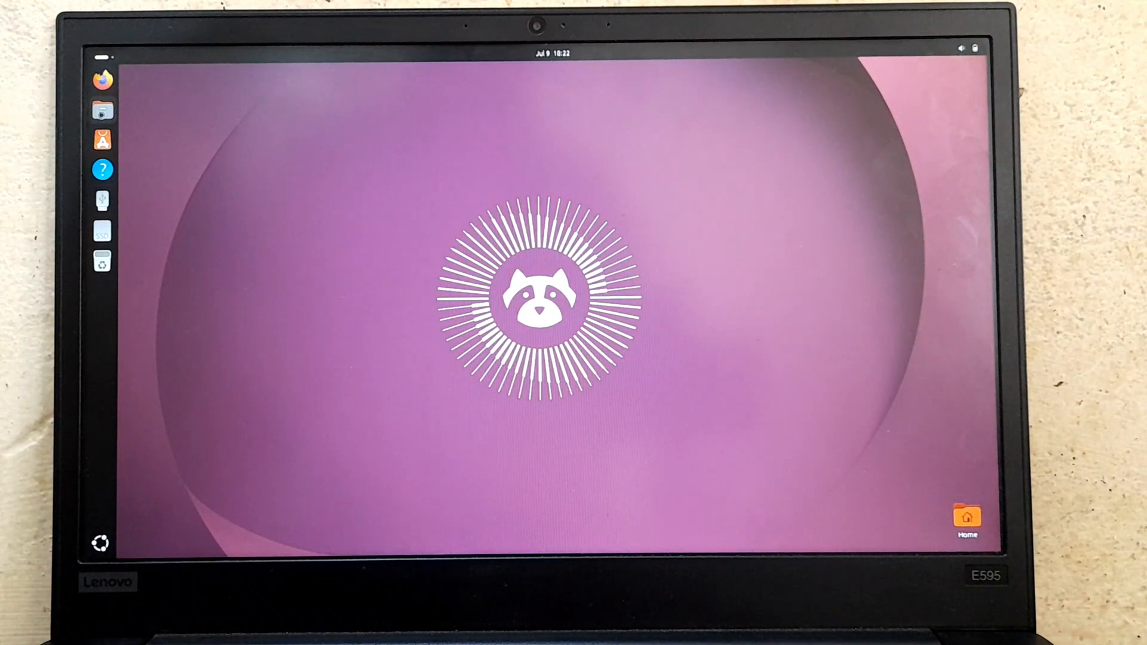
click(102, 113)
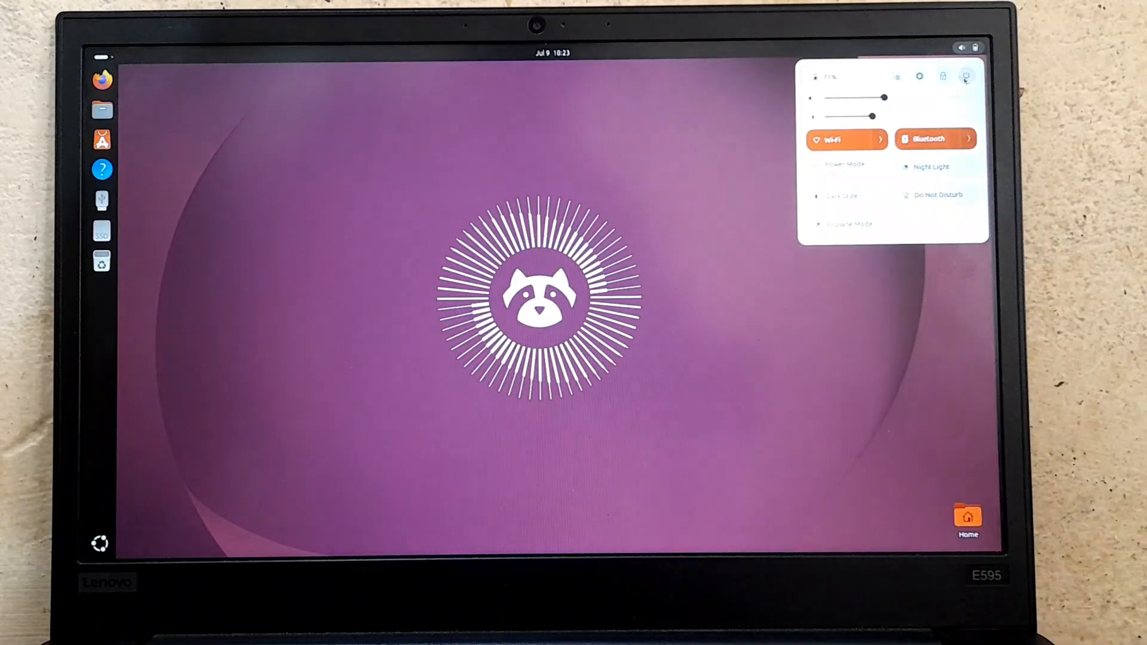
Step: Restart the PC from the Ubuntu desktop and select the Windows Boot Manager entry in the GRUB boot list
click(965, 77)
click(869, 164)
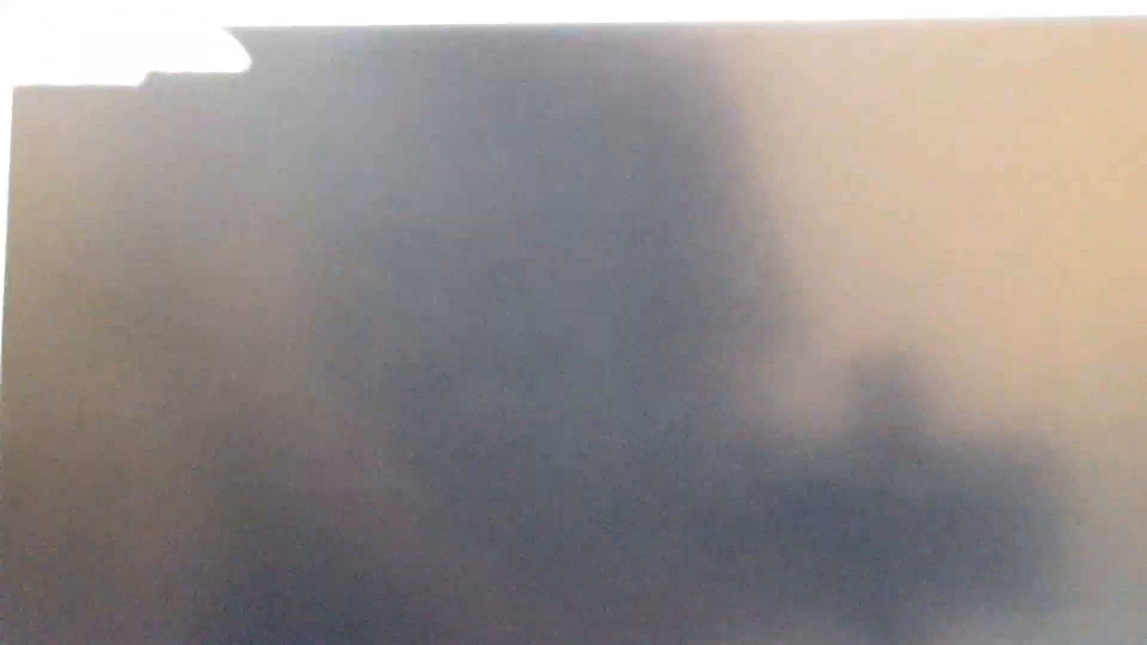
key(Down)
key(Down)
key(Down)
key(Down)
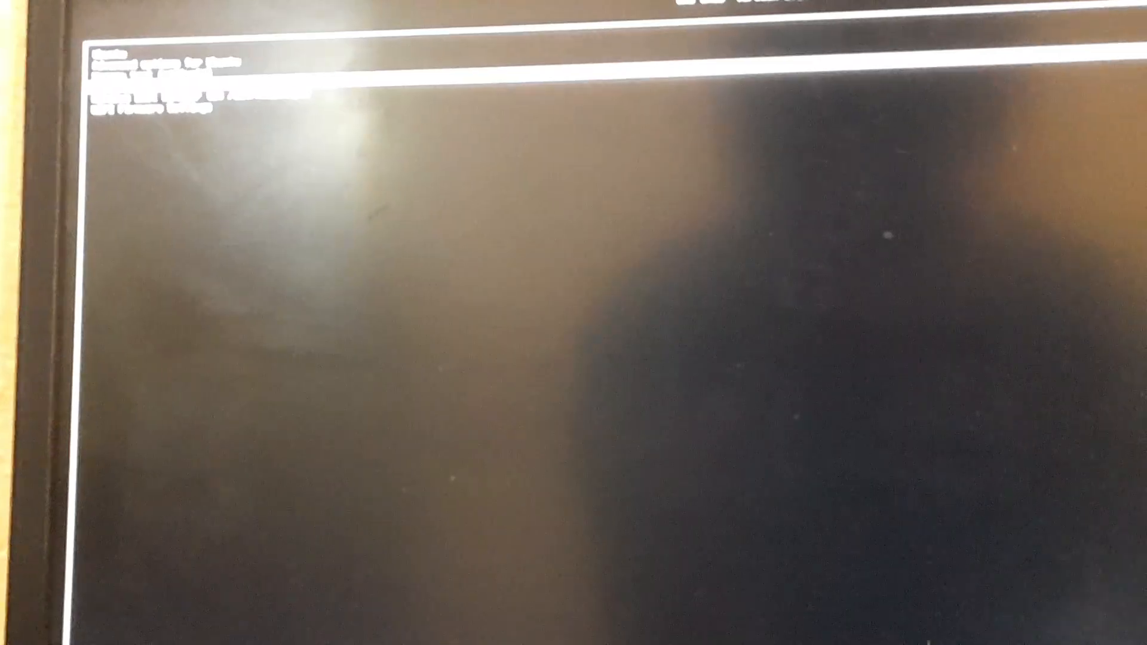